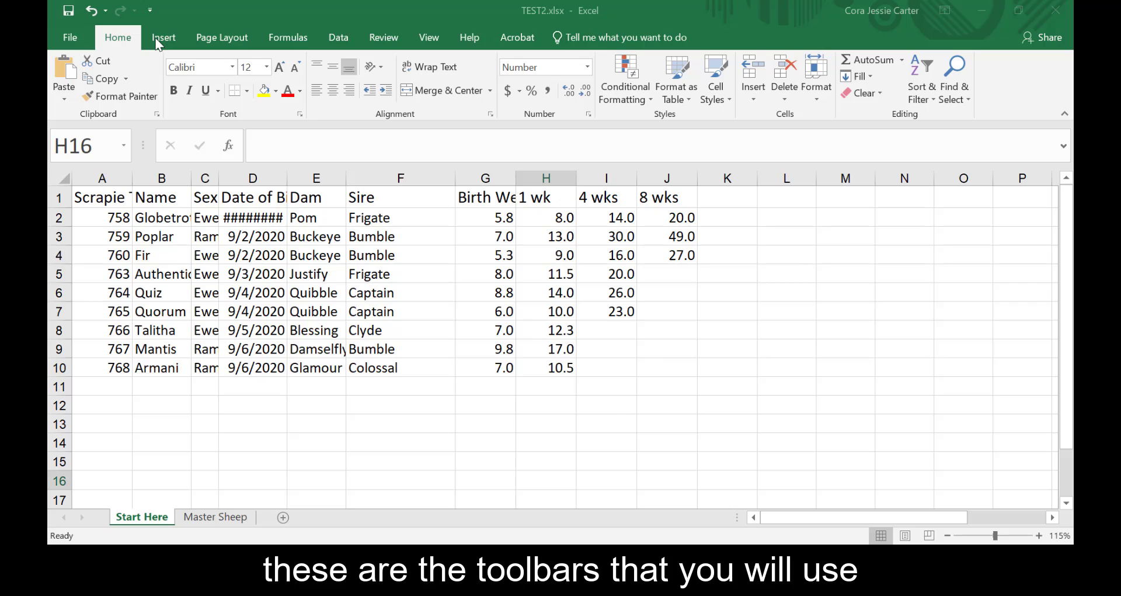
{"action": "left_click", "coordinate": [175, 37]}
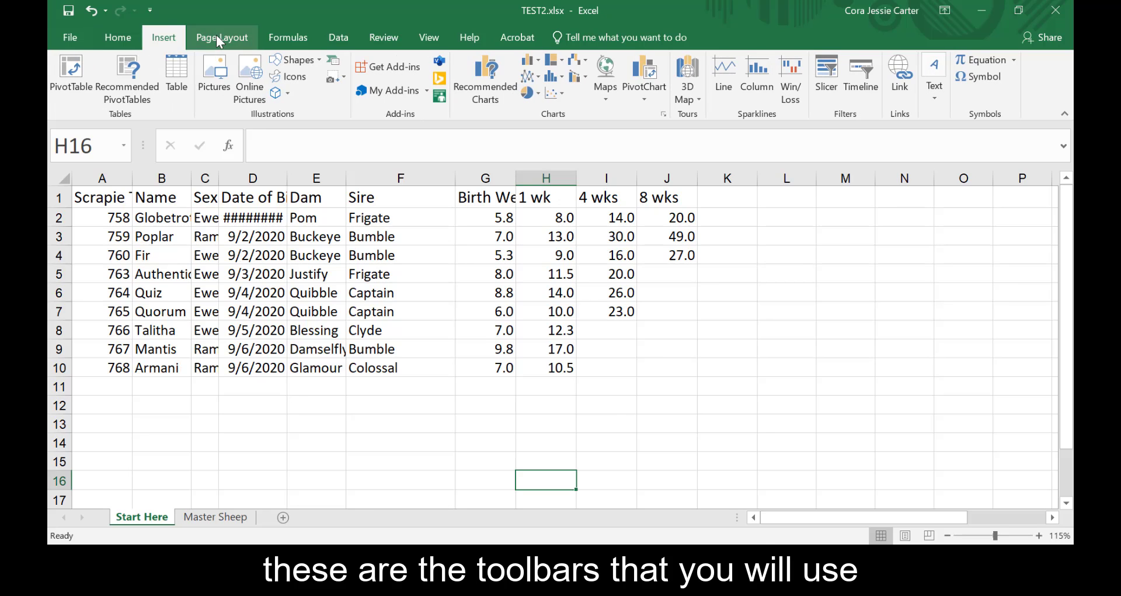
{"action": "left_click", "coordinate": [217, 36]}
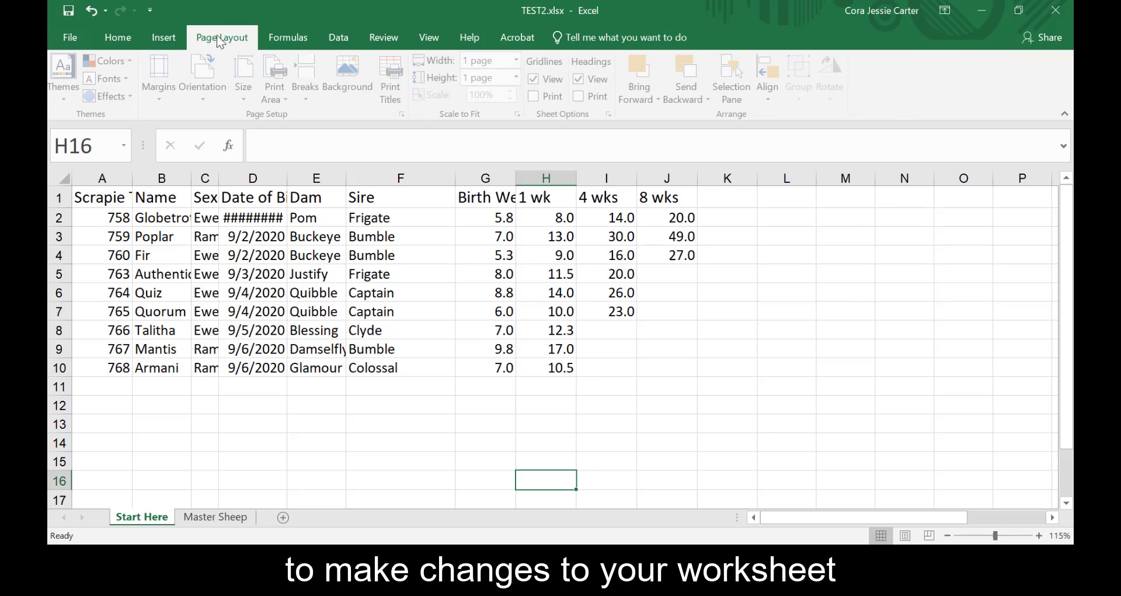
{"action": "left_click", "coordinate": [289, 36]}
{"action": "left_click", "coordinate": [338, 40]}
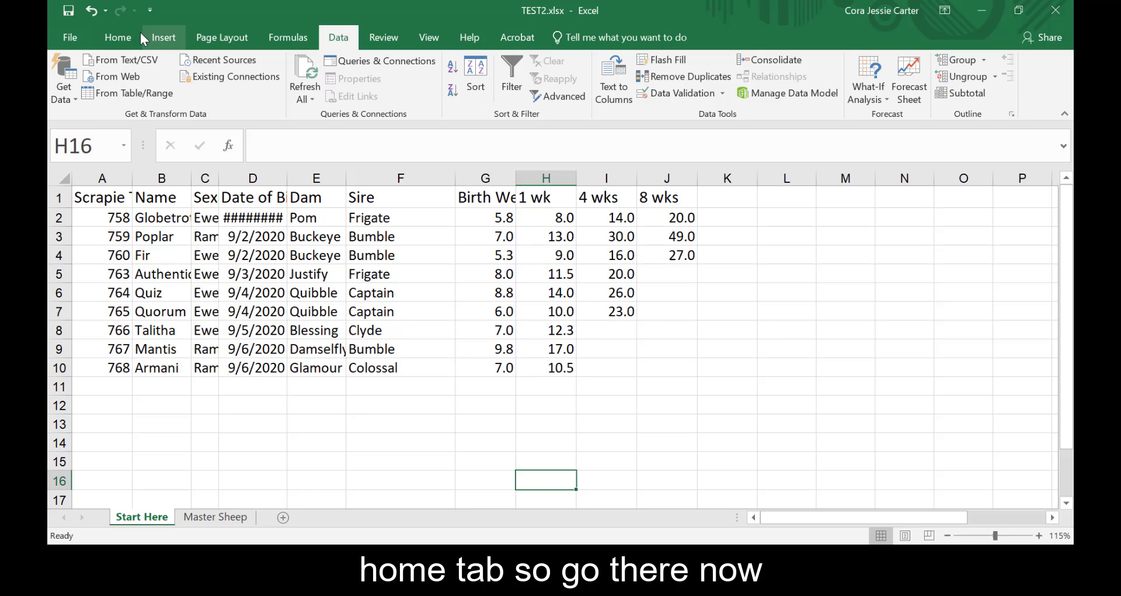
{"action": "left_click", "coordinate": [123, 35]}
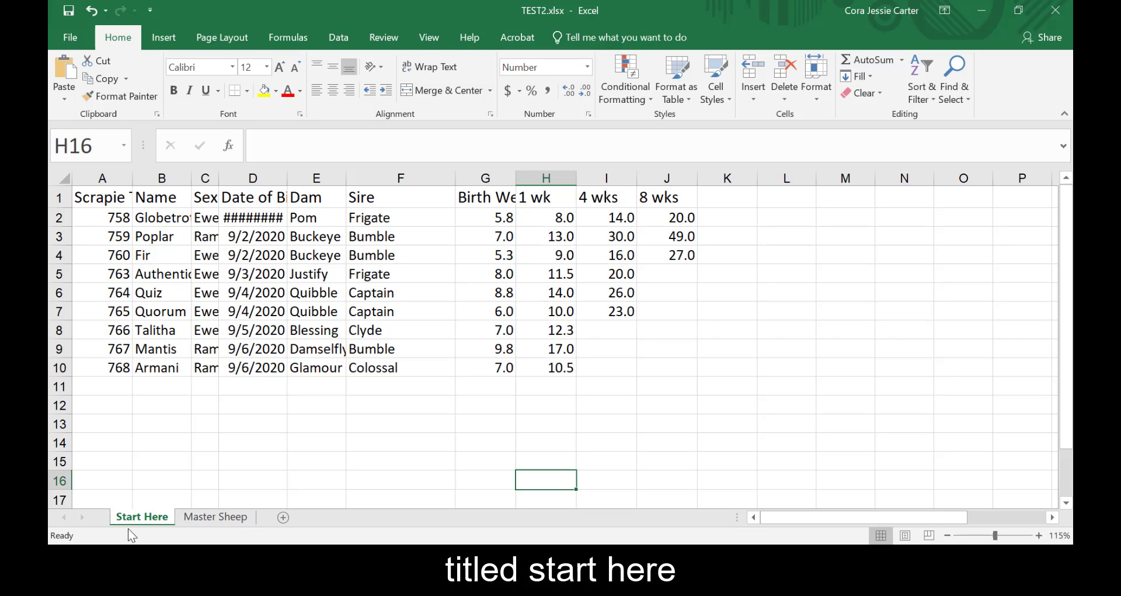
Examine the Master Sheep worksheet and return to the Start Here worksheet
{"action": "left_click", "coordinate": [221, 520]}
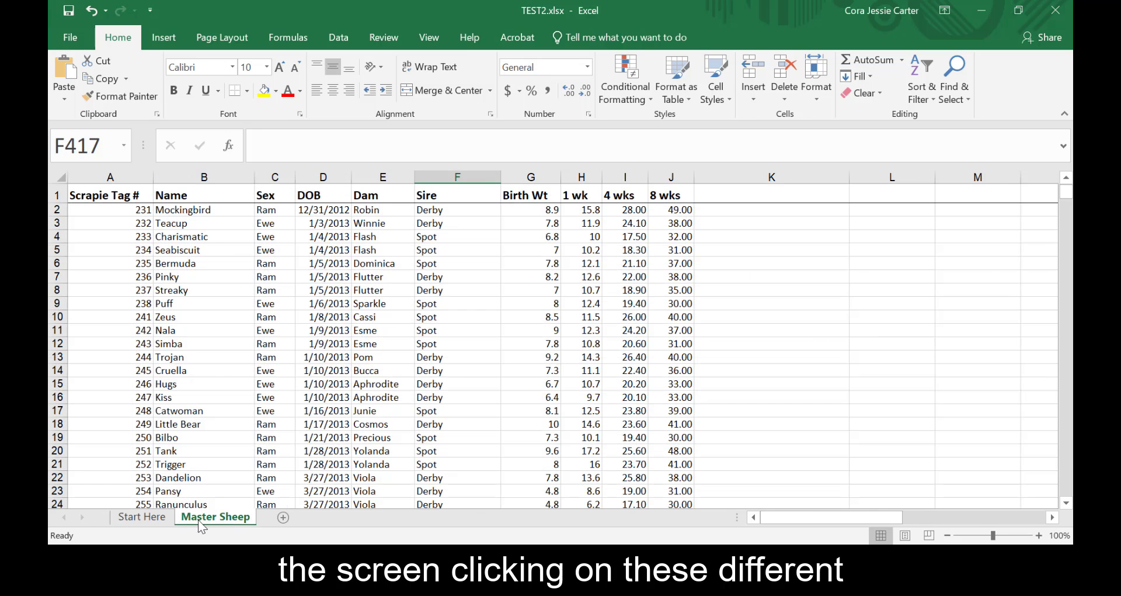
{"action": "left_click", "coordinate": [135, 519]}
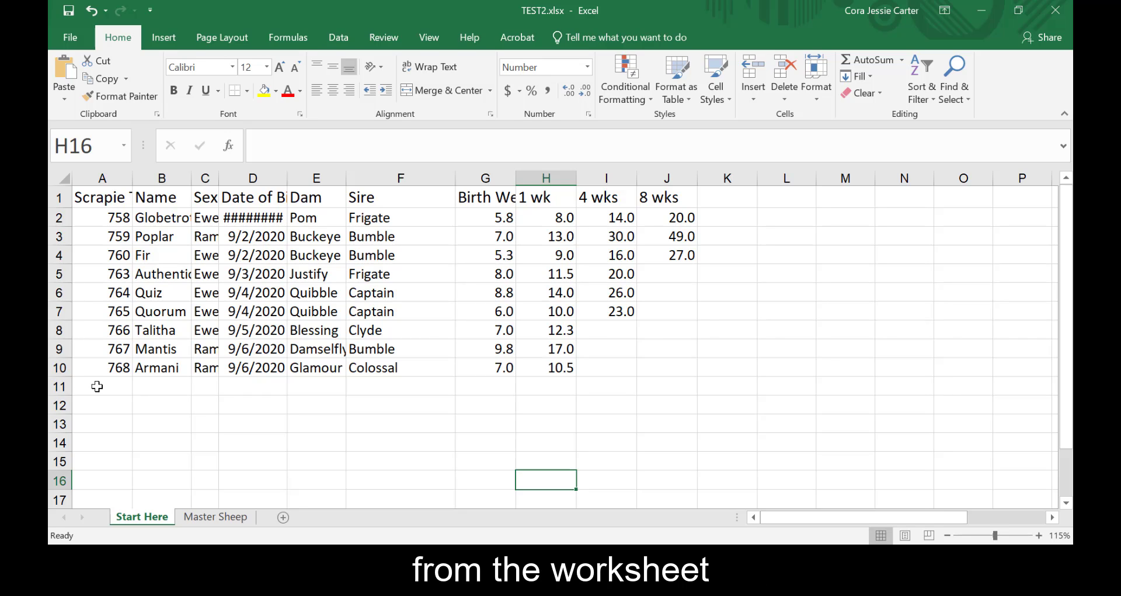
Start a new record in row 11 with Scrapie Tag # 1222, name Puffin and sex Ewe
{"action": "left_click", "coordinate": [98, 386]}
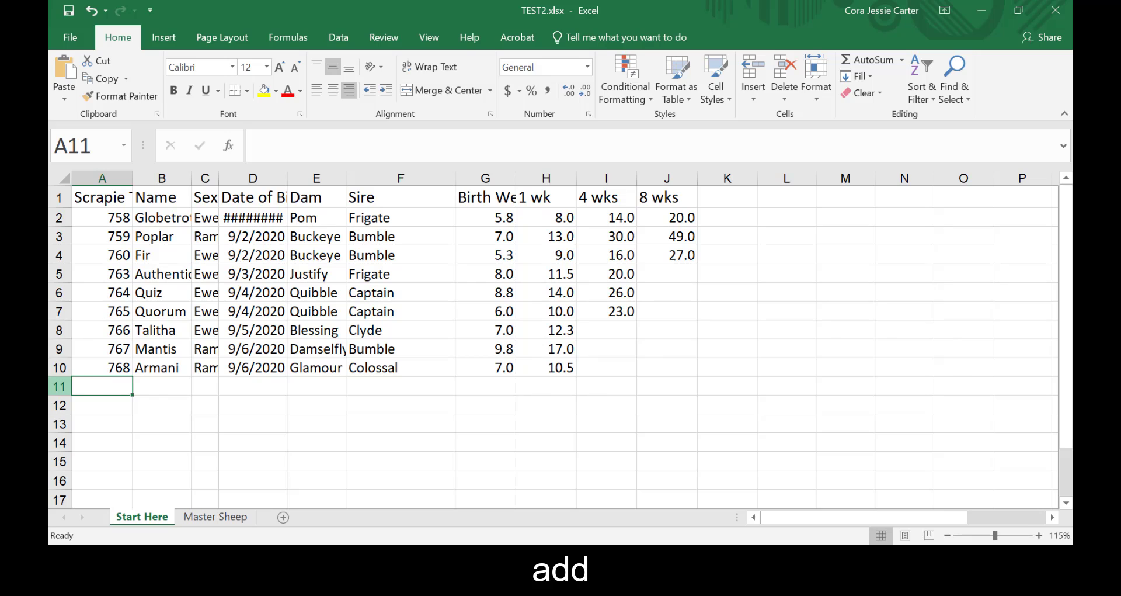
{"action": "type", "text": "1222"}
{"action": "key", "text": "Tab"}
{"action": "type", "text": "Puffin"}
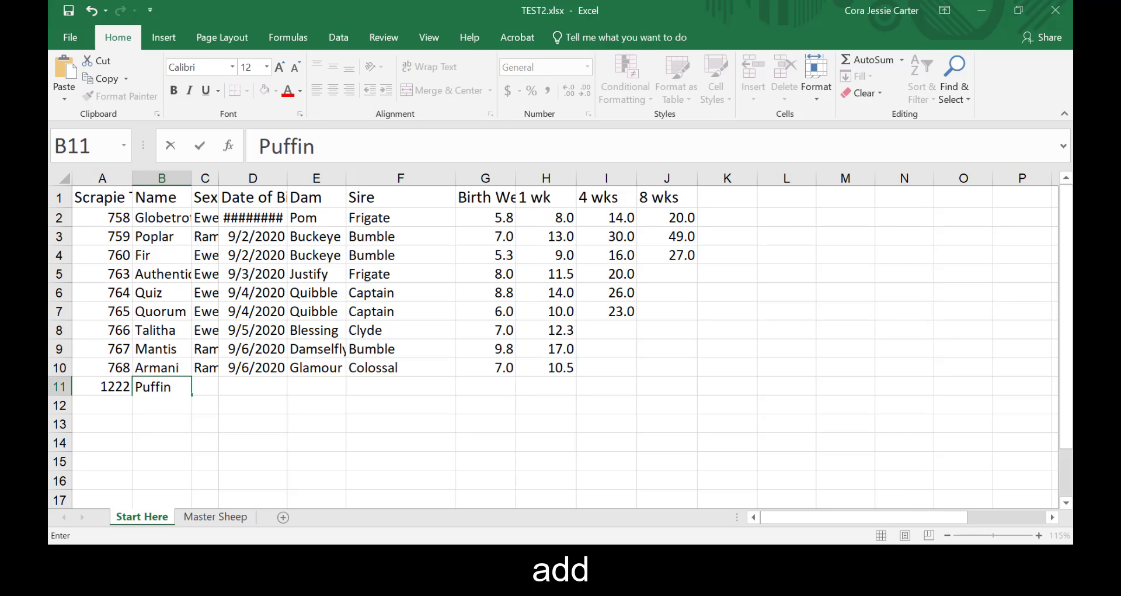
{"action": "key", "text": "Tab"}
{"action": "type", "text": "Ewe"}
{"action": "key", "text": "Tab"}
{"action": "type", "text": "4.2."}
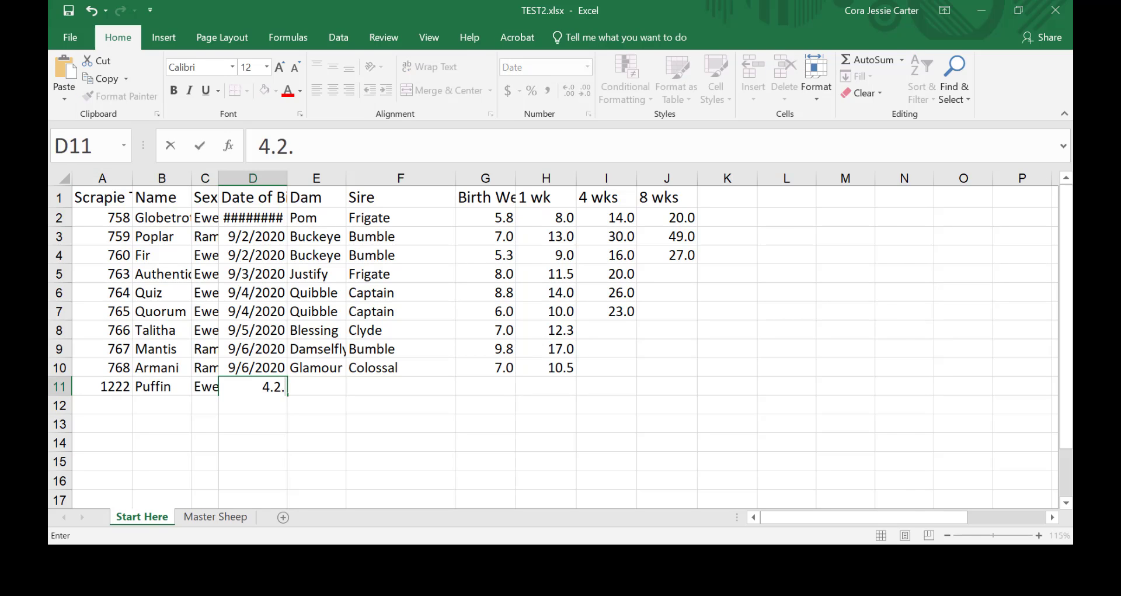
{"action": "type", "text": "21"}
{"action": "key", "text": "Tab"}
Enter 4/2/21 as Puffin's date of birth in D11, with Robin as dam and Derby as sire
{"action": "left_click", "coordinate": [233, 387]}
{"action": "type", "text": "4/2/21"}
{"action": "key", "text": "Tab"}
{"action": "type", "text": "Robin"}
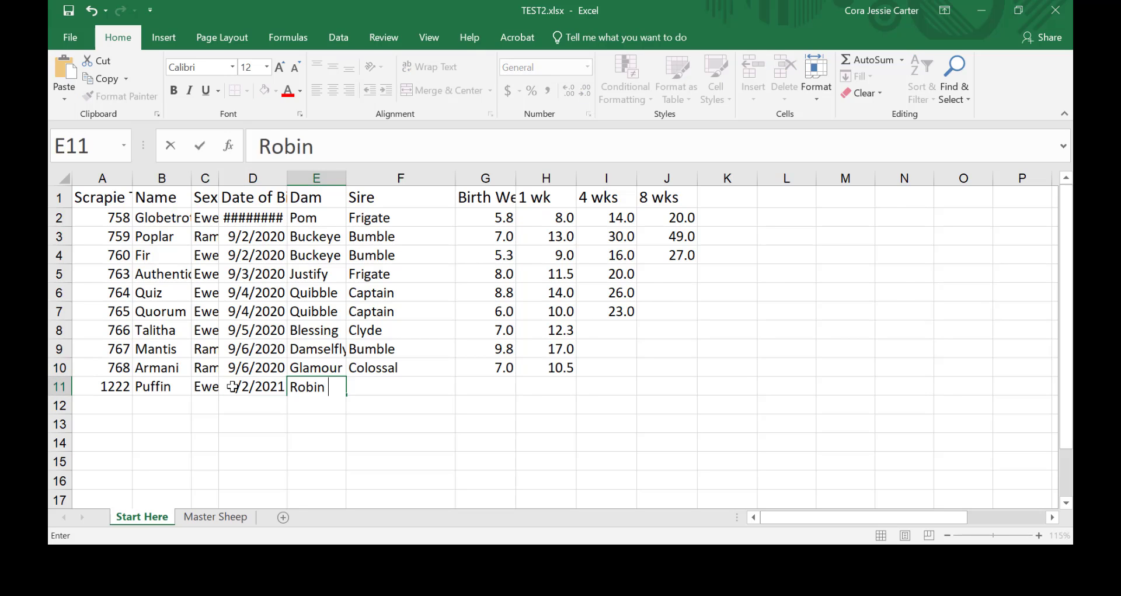
{"action": "key", "text": "Tab"}
{"action": "type", "text": "Derby"}
{"action": "key", "text": "Tab"}
Enter Puffin's weights in row 11: birth 8.75, 1 wk 14, 4 wks 28 and 8 wks 41
{"action": "type", "text": "8.75"}
{"action": "key", "text": "Tab"}
{"action": "type", "text": "14"}
{"action": "key", "text": "Tab"}
{"action": "type", "text": "28"}
{"action": "key", "text": "Tab"}
{"action": "type", "text": "41"}
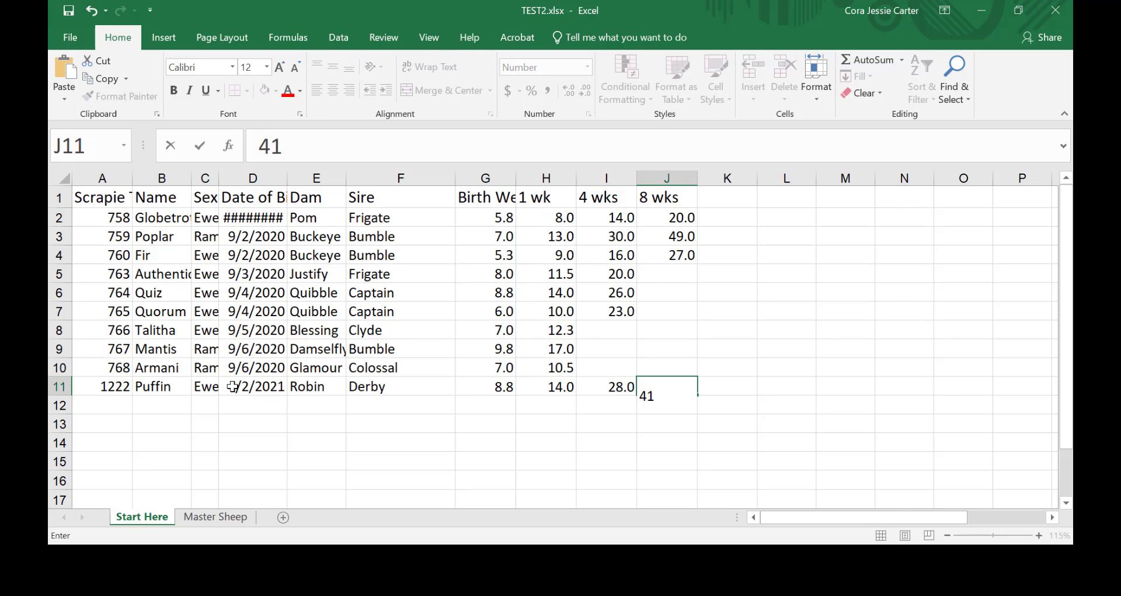
{"action": "key", "text": "Return"}
{"action": "key", "text": "Return"}
Switch to the Word script document and copy the table rows for tags 1223 to 1226
{"action": "left_click", "coordinate": [108, 397]}
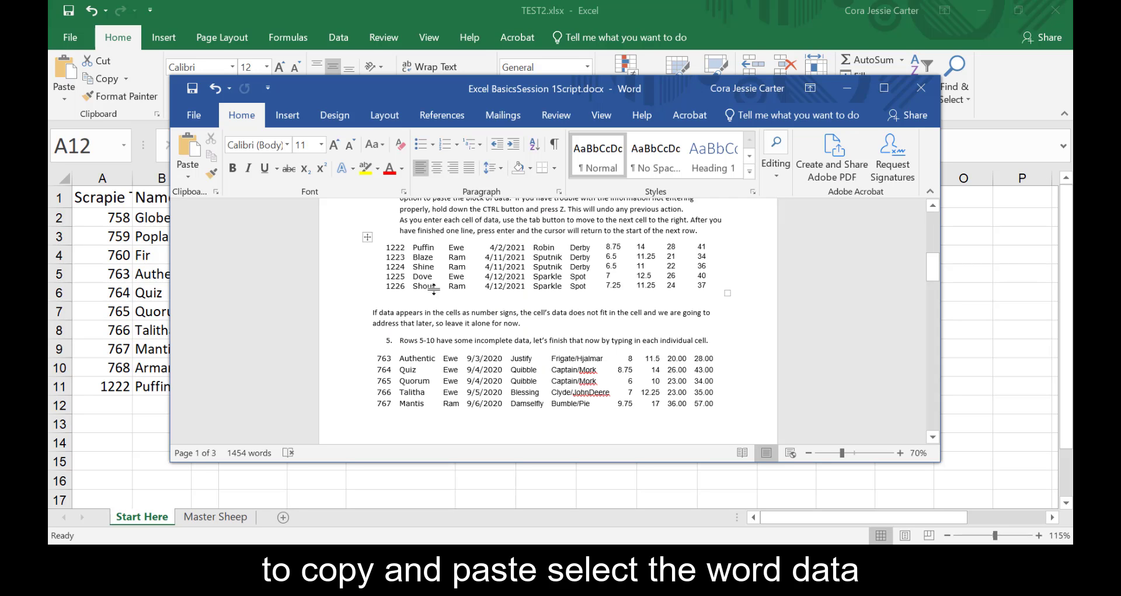
{"action": "left_click_drag", "start_coordinate": [385, 257], "coordinate": [711, 286]}
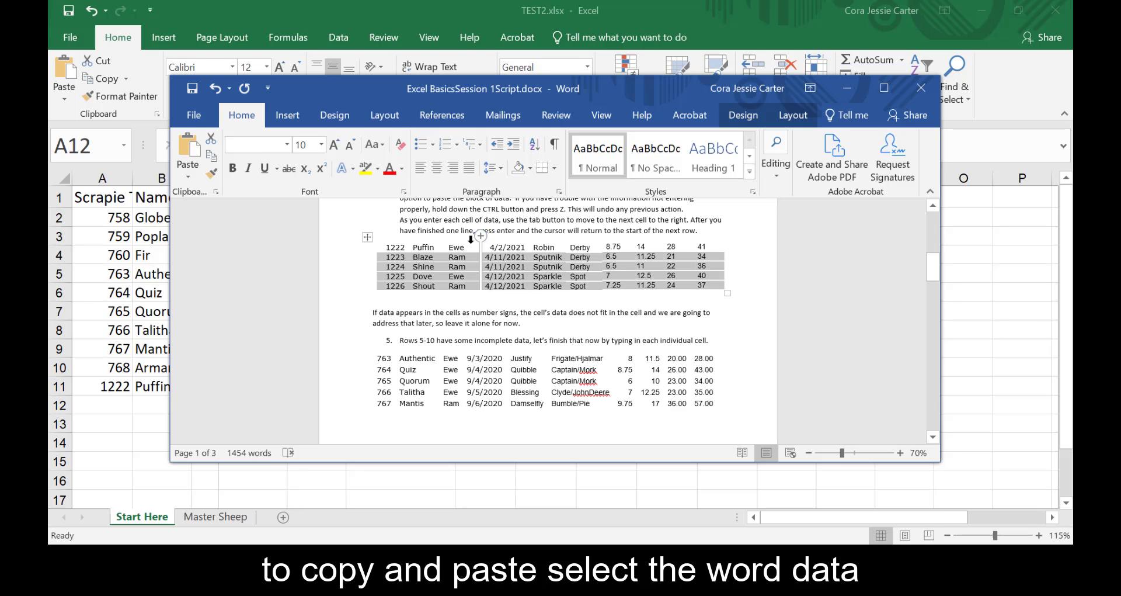
{"action": "right_click", "coordinate": [394, 257]}
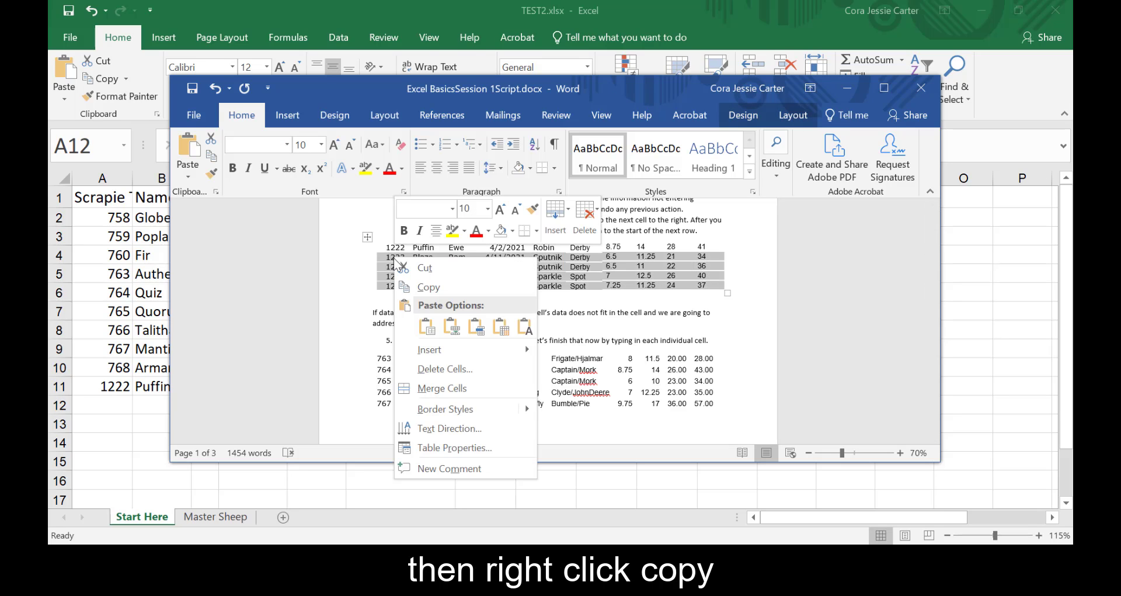
{"action": "left_click", "coordinate": [427, 286]}
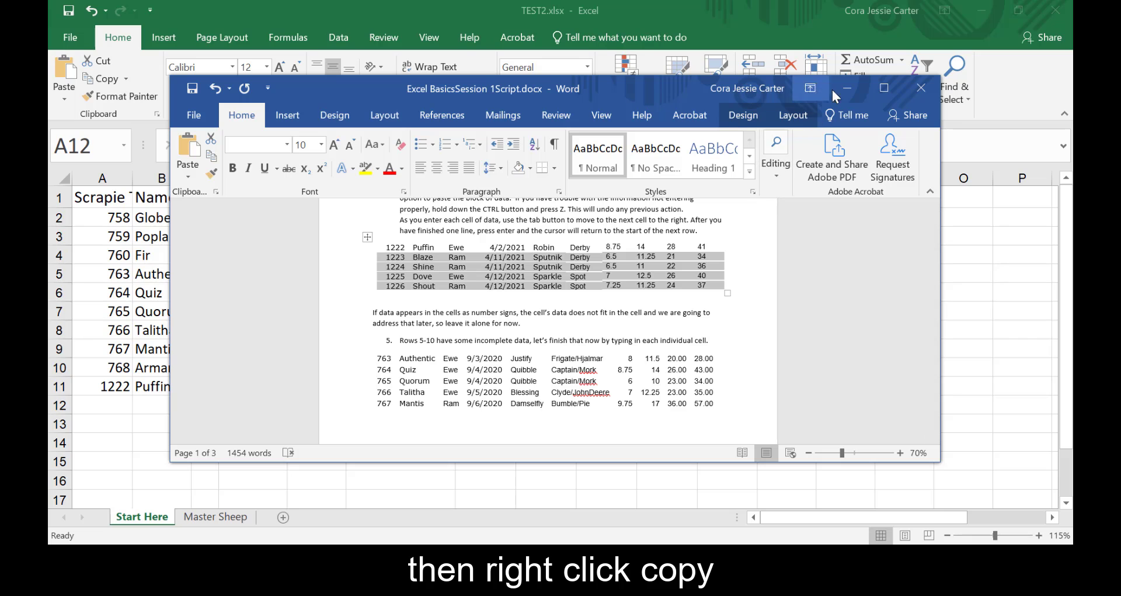
Return to the Excel workbook and paste the copied rows starting at A12, keeping their source formatting
{"action": "left_click", "coordinate": [671, 70]}
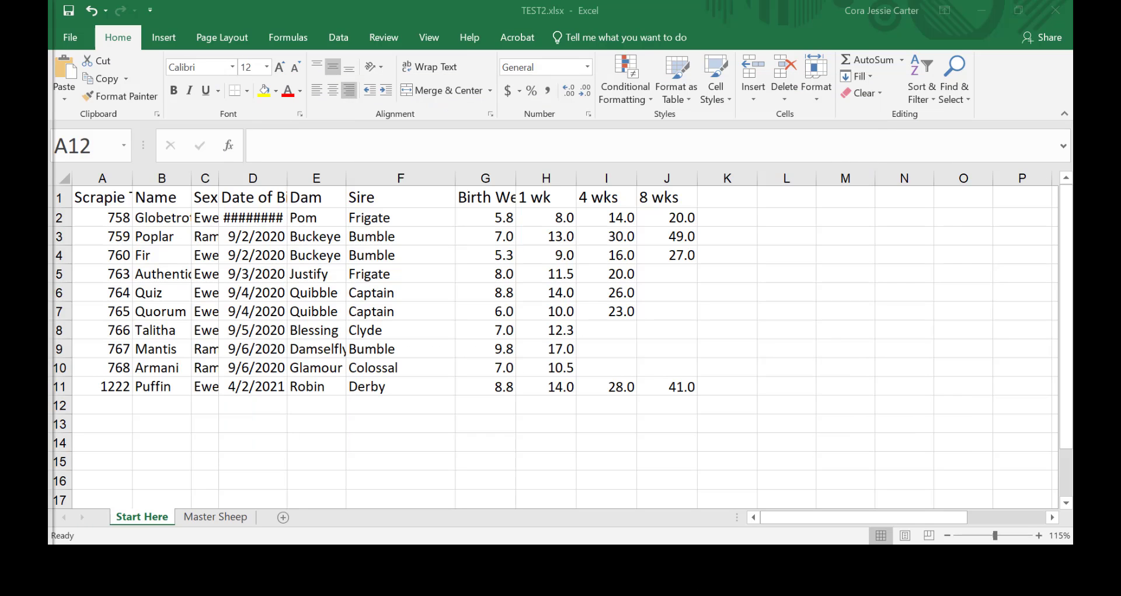
{"action": "left_click", "coordinate": [96, 402]}
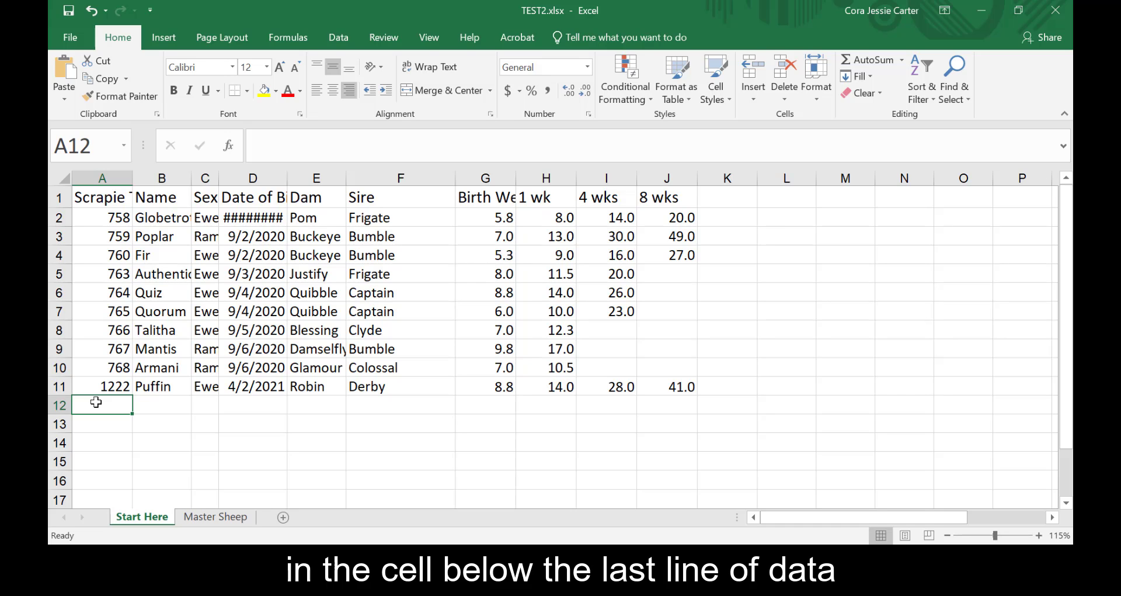
{"action": "right_click", "coordinate": [99, 406]}
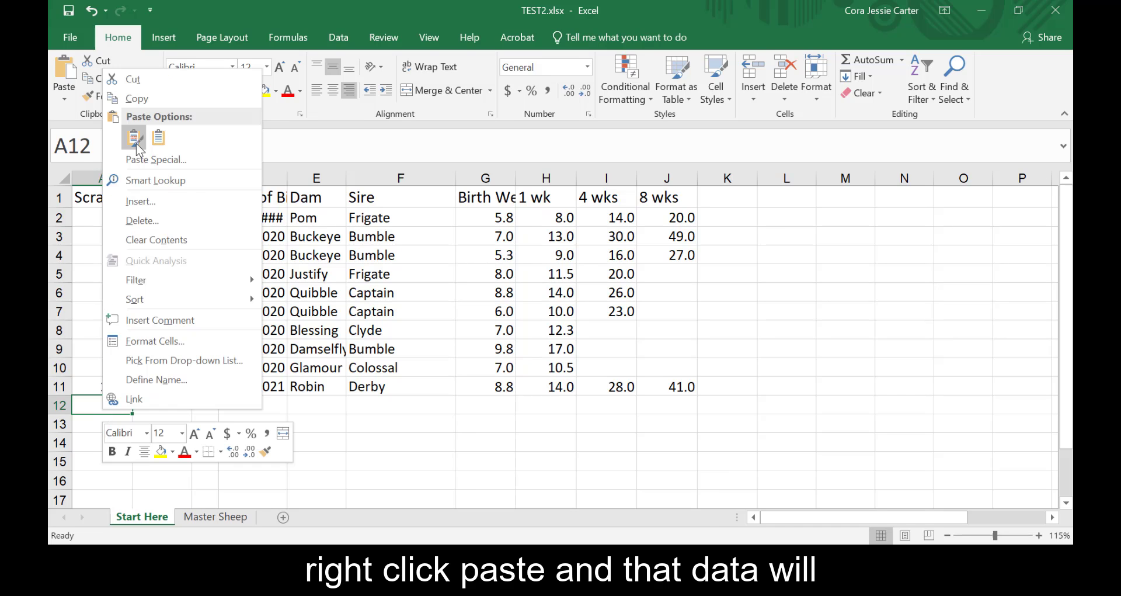
{"action": "left_click", "coordinate": [134, 138]}
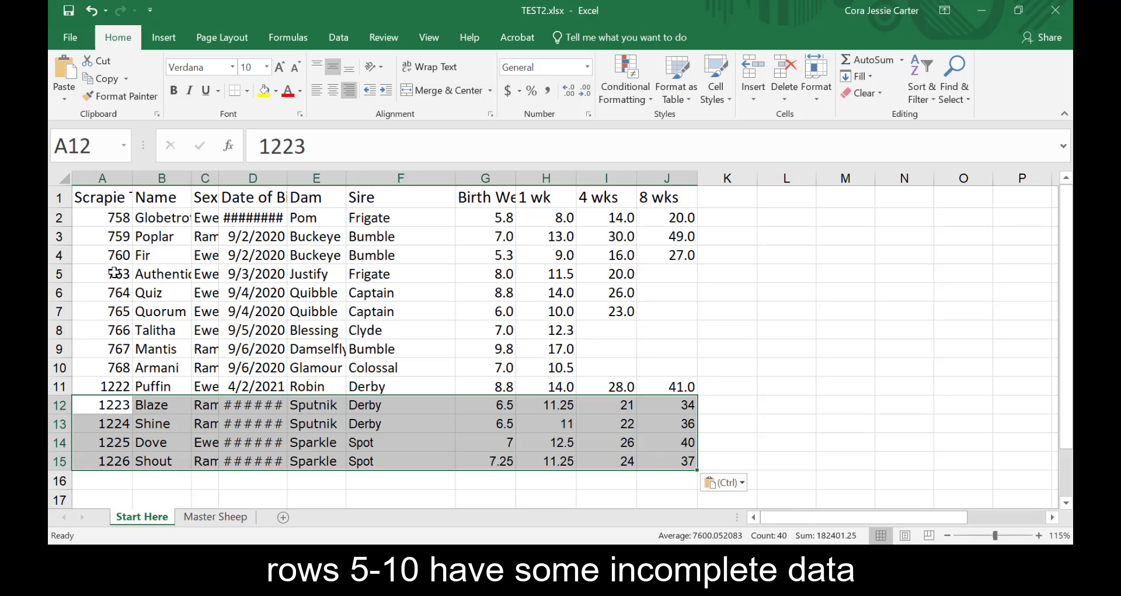
Fill 8 wks in rows 5–10 with 28, 43, 34, 35, 57, 40 and 4 wks in rows 8–10 with 23, 36, 26
{"action": "left_click_drag", "start_coordinate": [60, 274], "coordinate": [69, 371]}
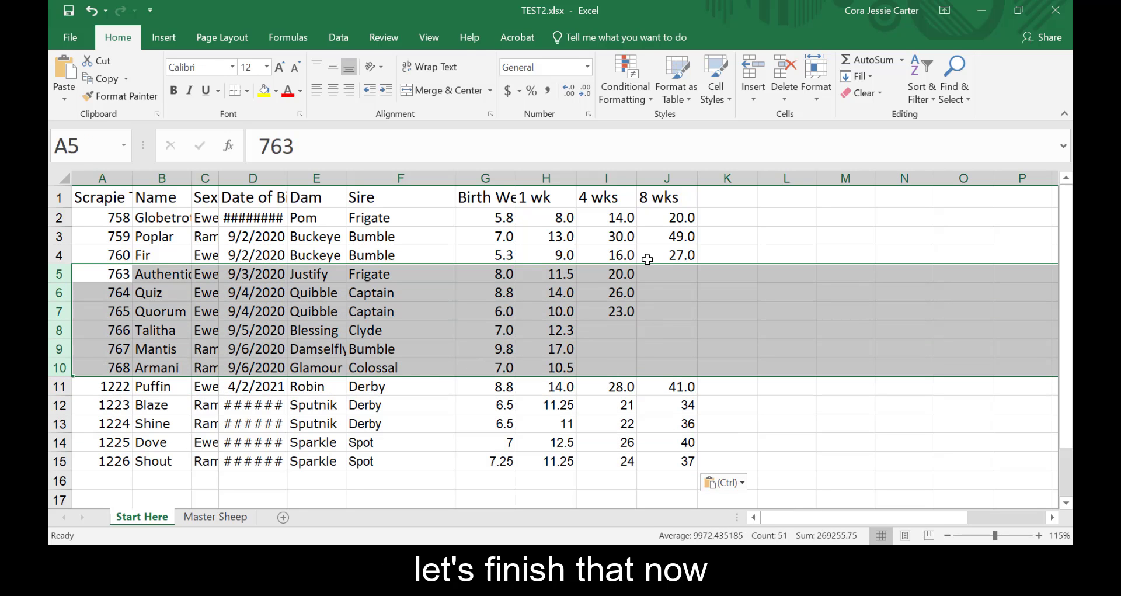
{"action": "left_click", "coordinate": [666, 277]}
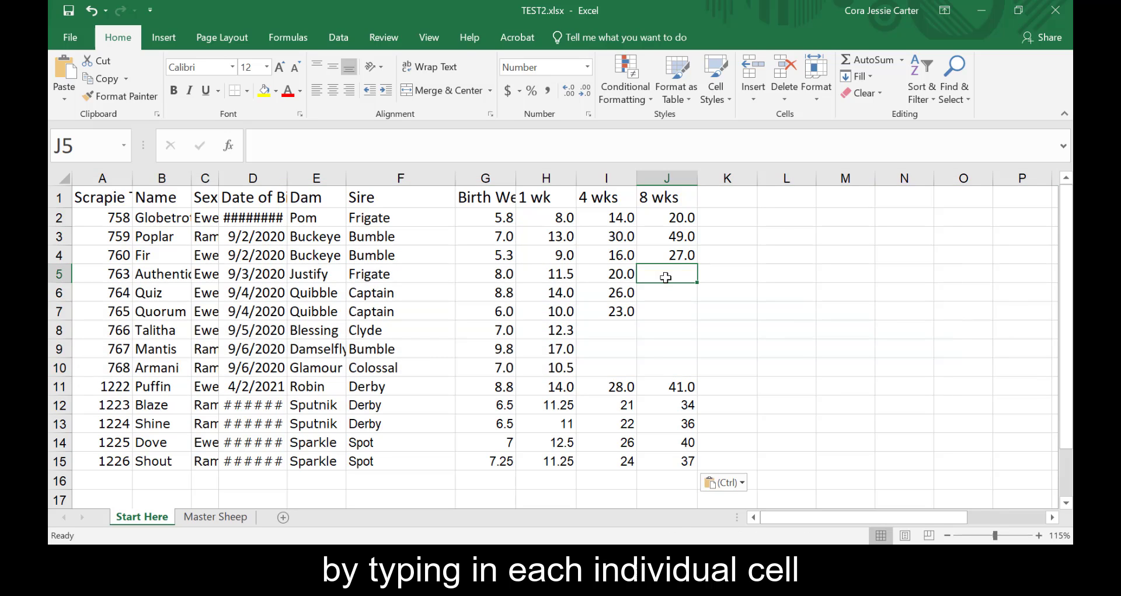
{"action": "type", "text": "28"}
{"action": "key", "text": "Return"}
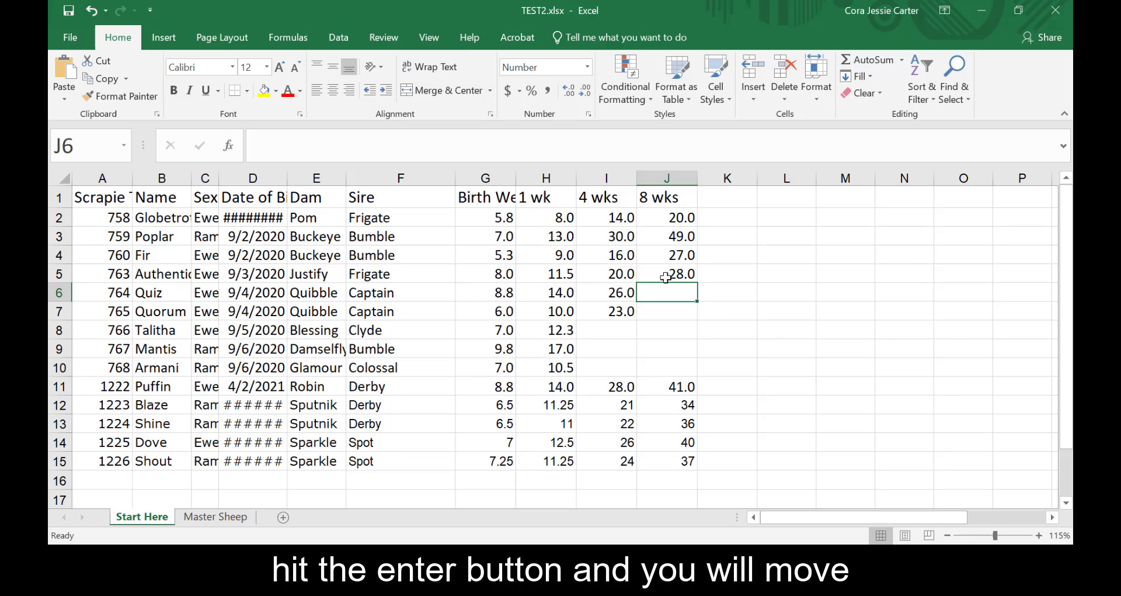
{"action": "type", "text": "43"}
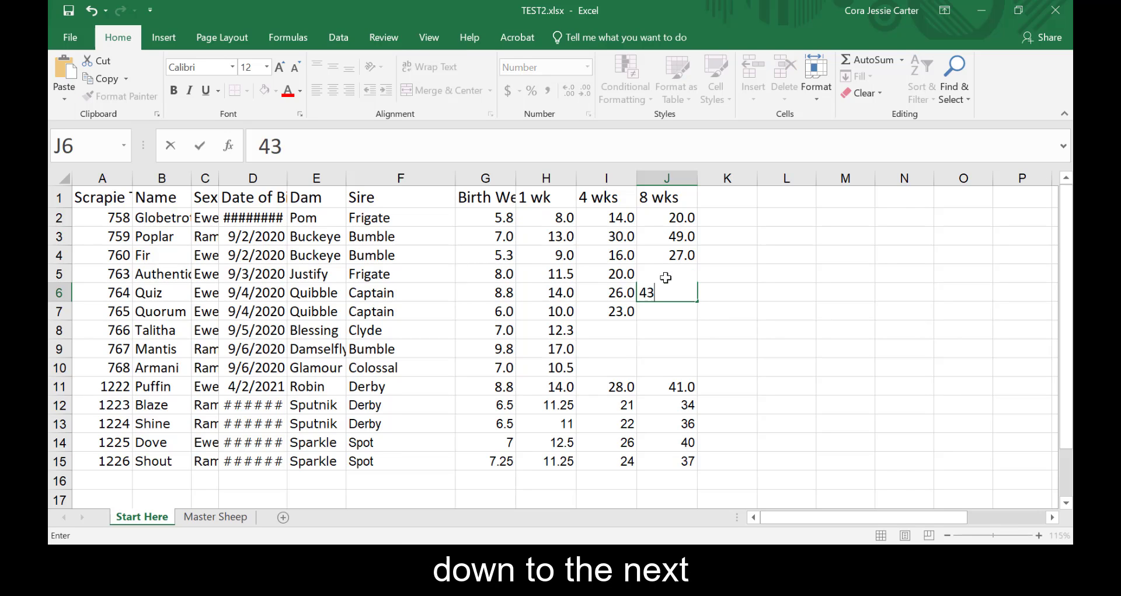
{"action": "key", "text": "Return"}
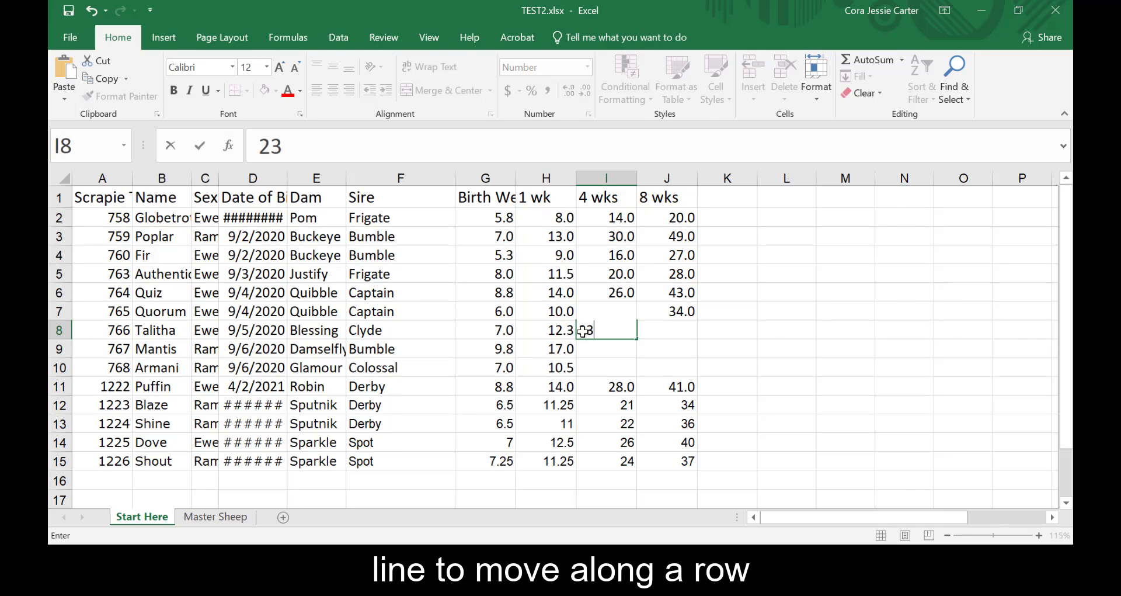
{"action": "key", "text": "Tab"}
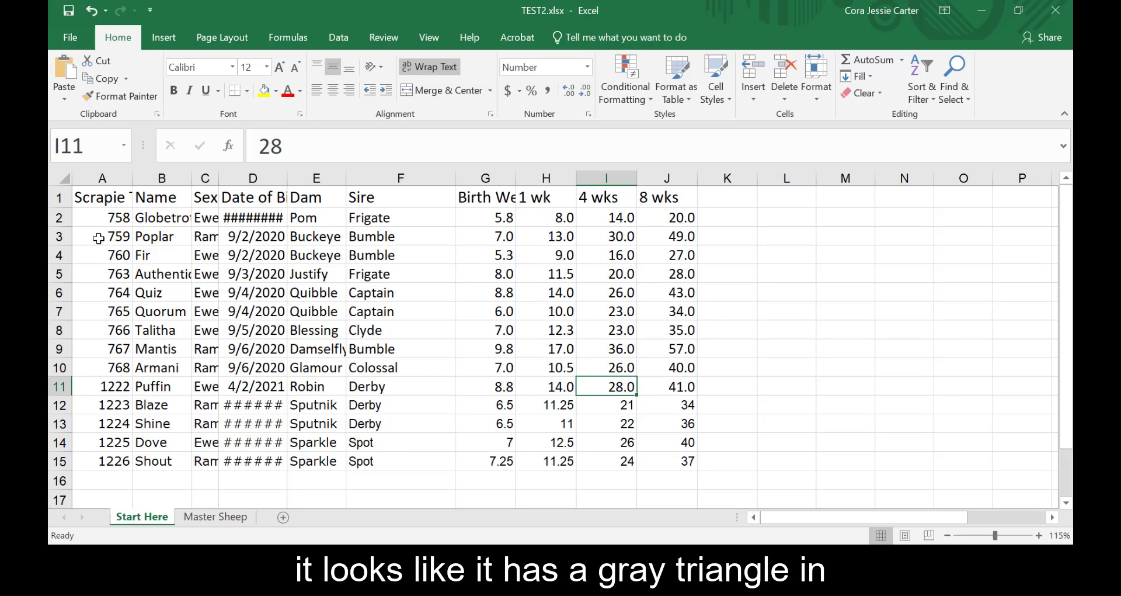
Set the font of the whole worksheet to Times New Roman, size 12
{"action": "left_click", "coordinate": [62, 176]}
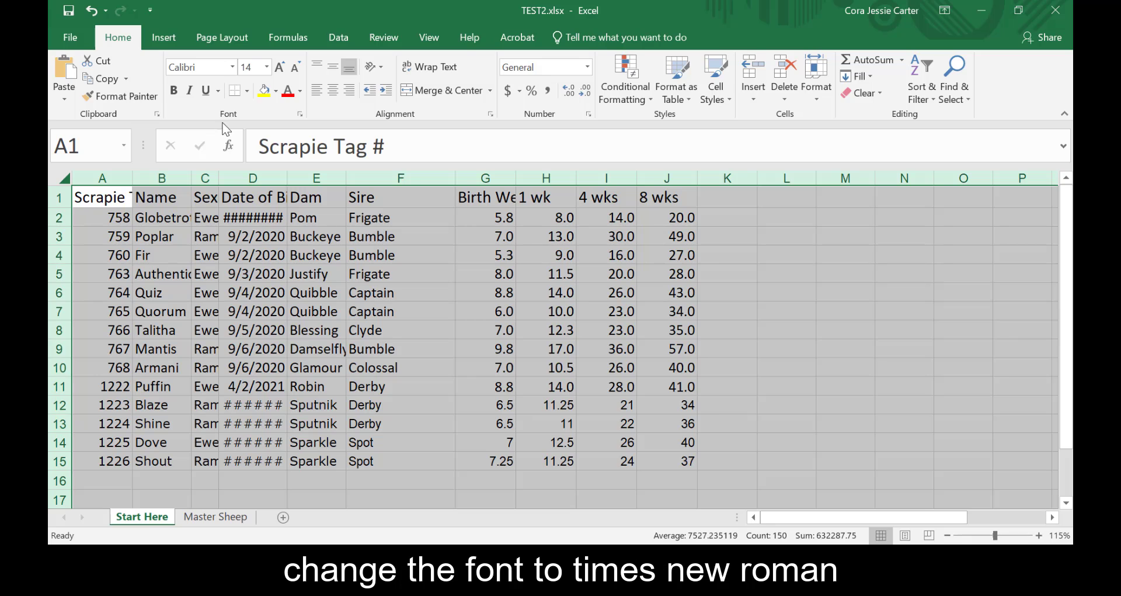
{"action": "left_click", "coordinate": [233, 67]}
{"action": "left_click_drag", "start_coordinate": [384, 106], "coordinate": [391, 409]}
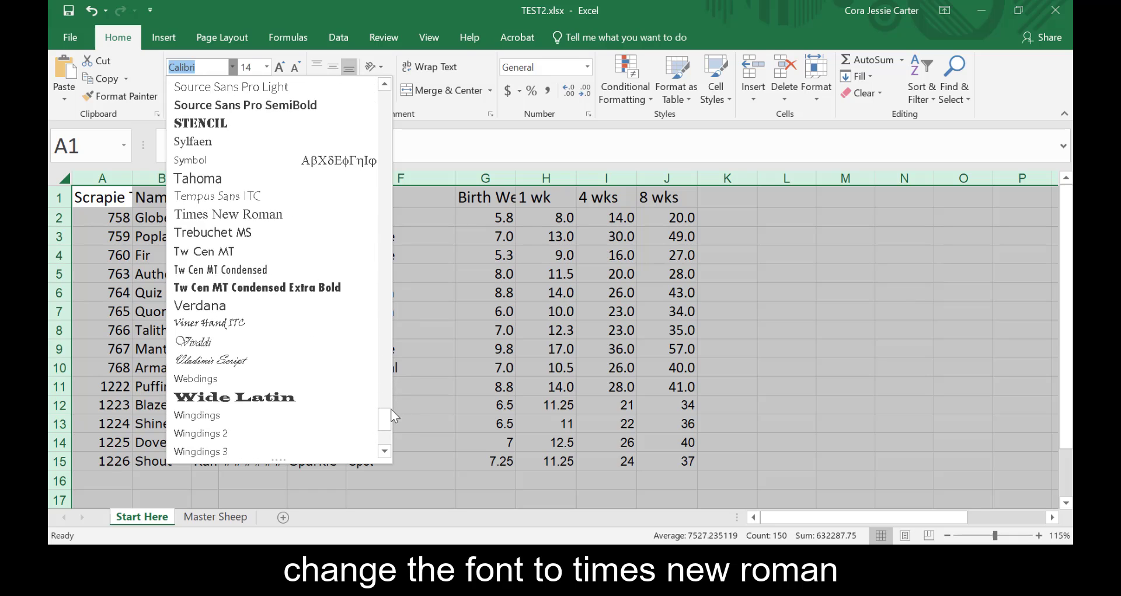
{"action": "left_click", "coordinate": [254, 209]}
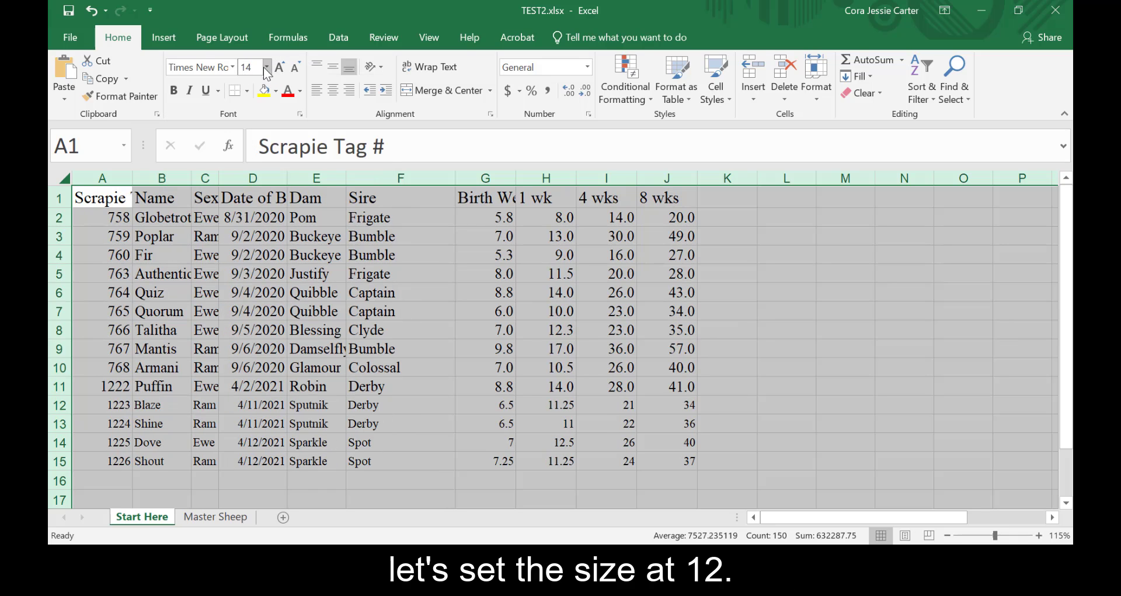
{"action": "left_click", "coordinate": [267, 67]}
{"action": "left_click", "coordinate": [247, 148]}
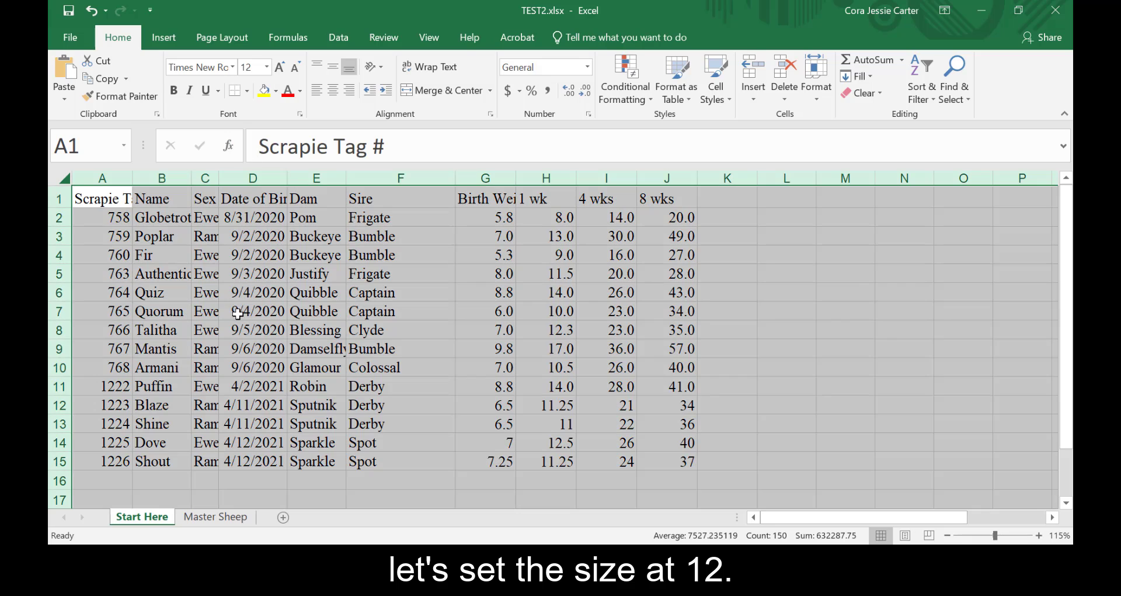
{"action": "left_click", "coordinate": [116, 259]}
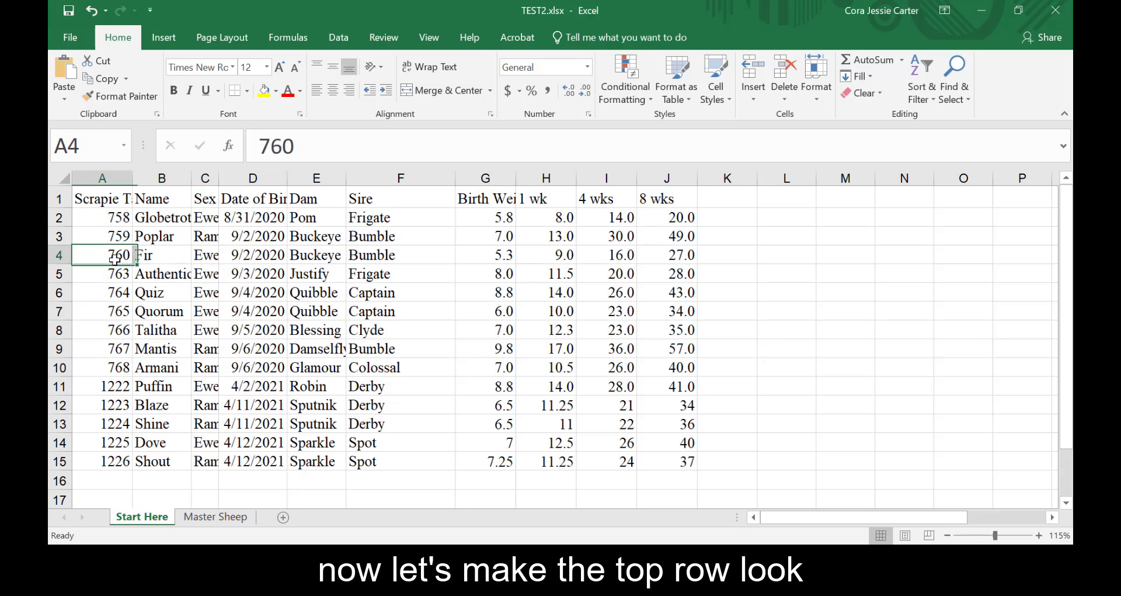
Make the header text in row 1 bold and add a bottom border to the row
{"action": "left_click", "coordinate": [61, 199]}
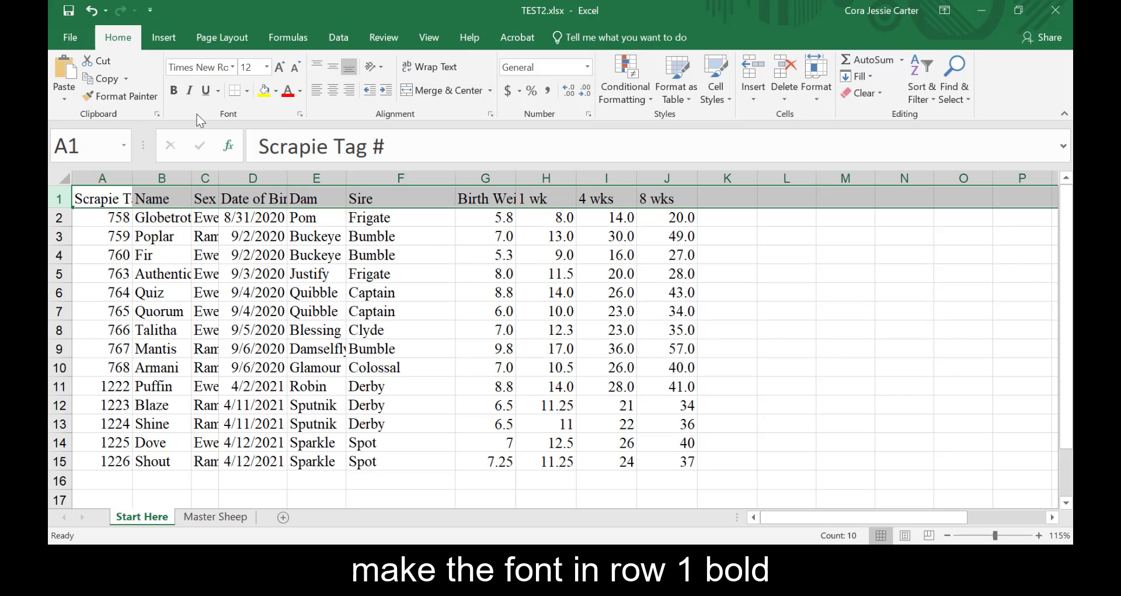
{"action": "left_click", "coordinate": [173, 91]}
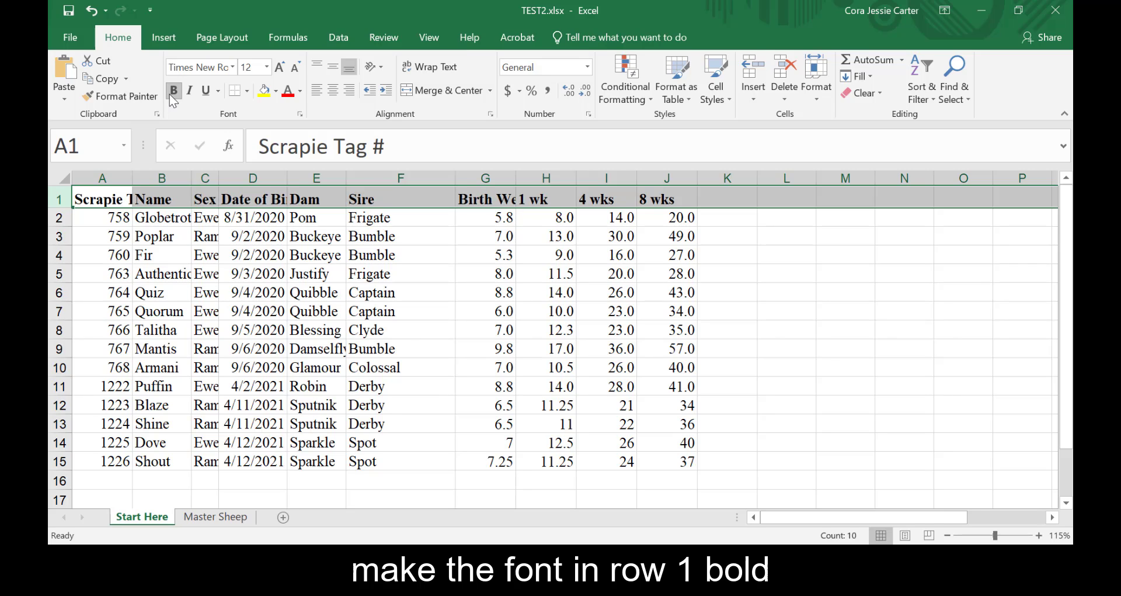
{"action": "left_click", "coordinate": [248, 90]}
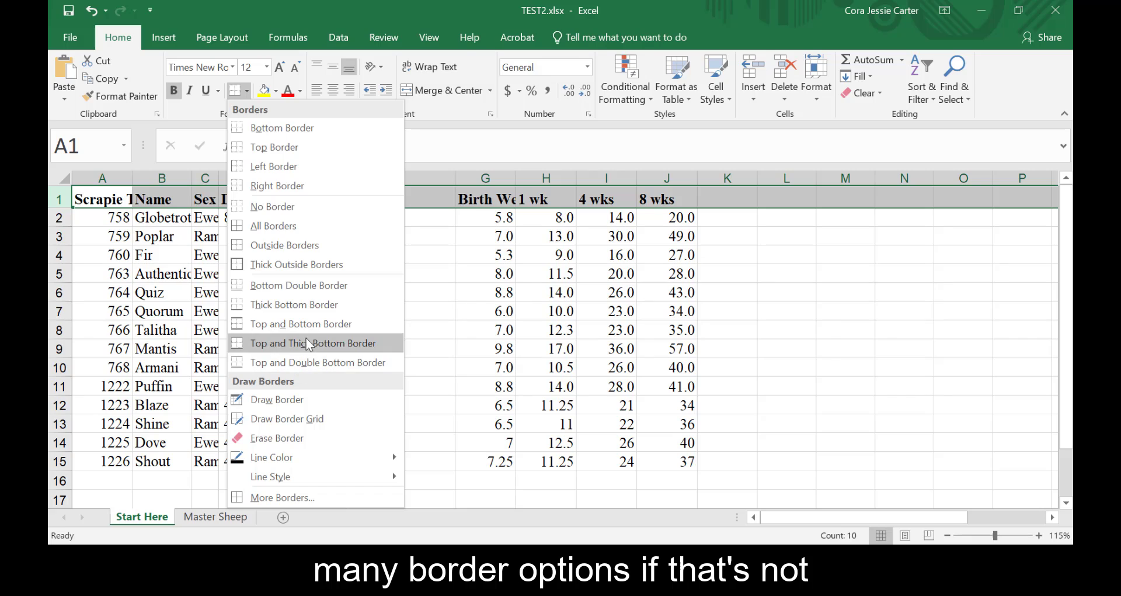
{"action": "left_click", "coordinate": [288, 128]}
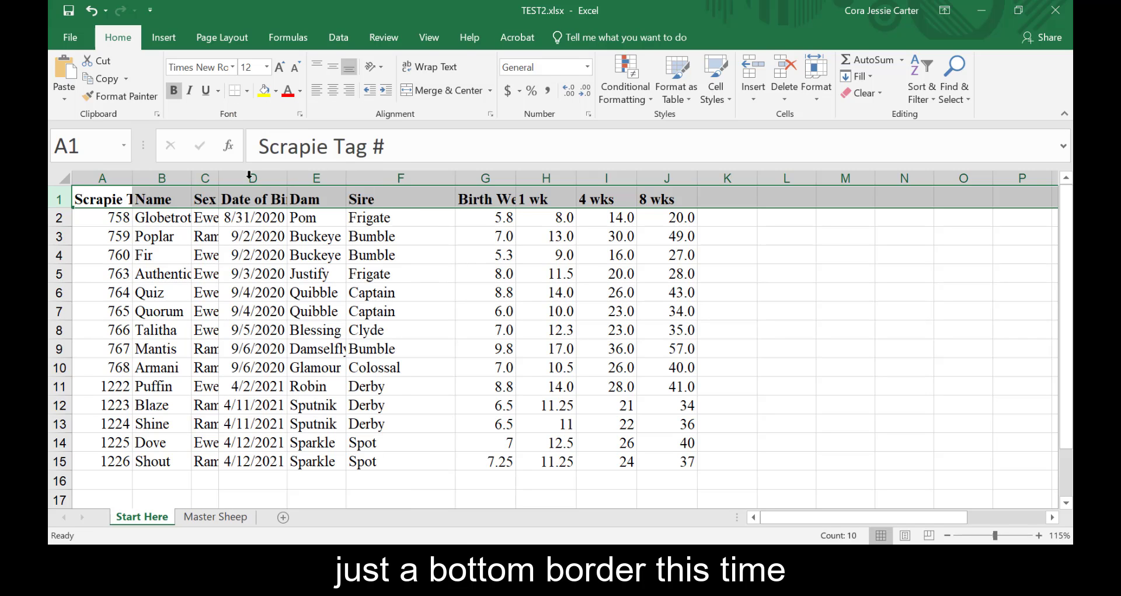
{"action": "left_click", "coordinate": [88, 234]}
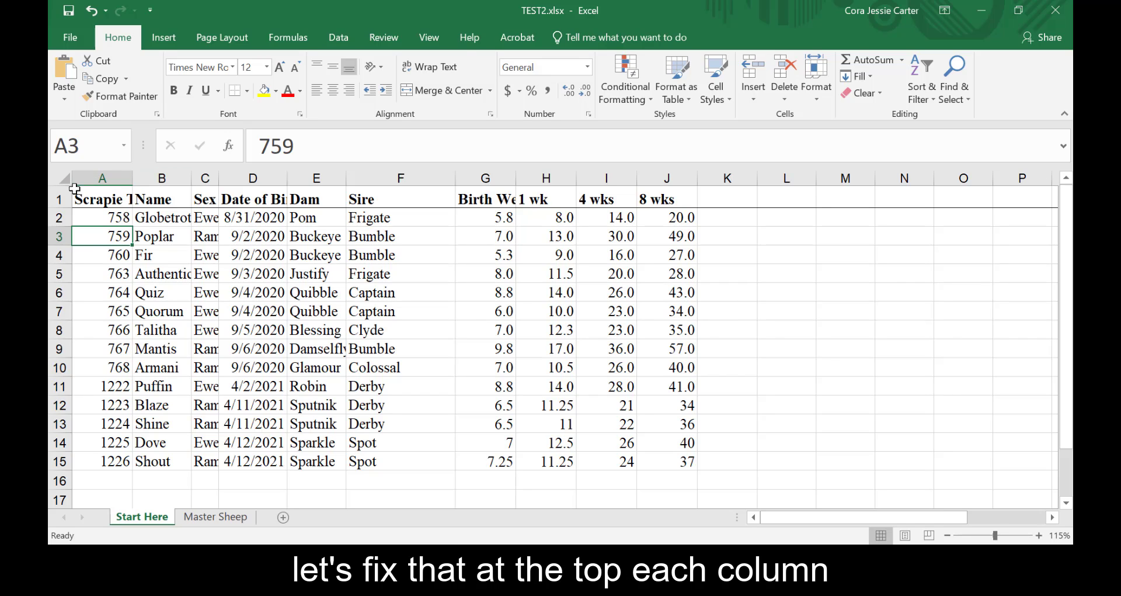
AutoFit the widths of columns A, B and C to their contents
{"action": "left_click", "coordinate": [122, 178]}
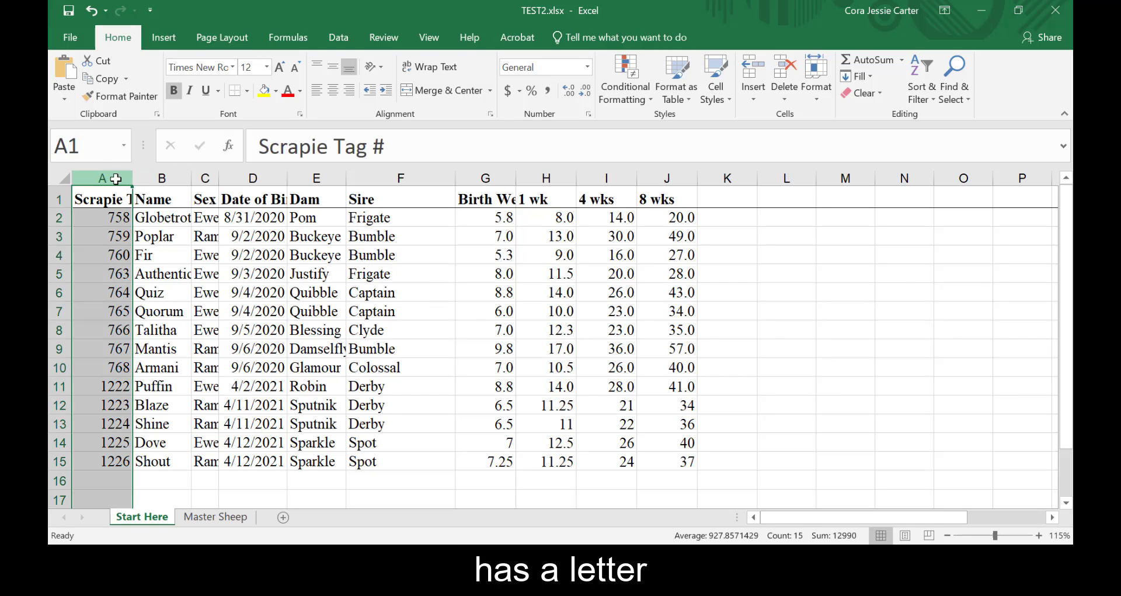
{"action": "left_click", "coordinate": [151, 178]}
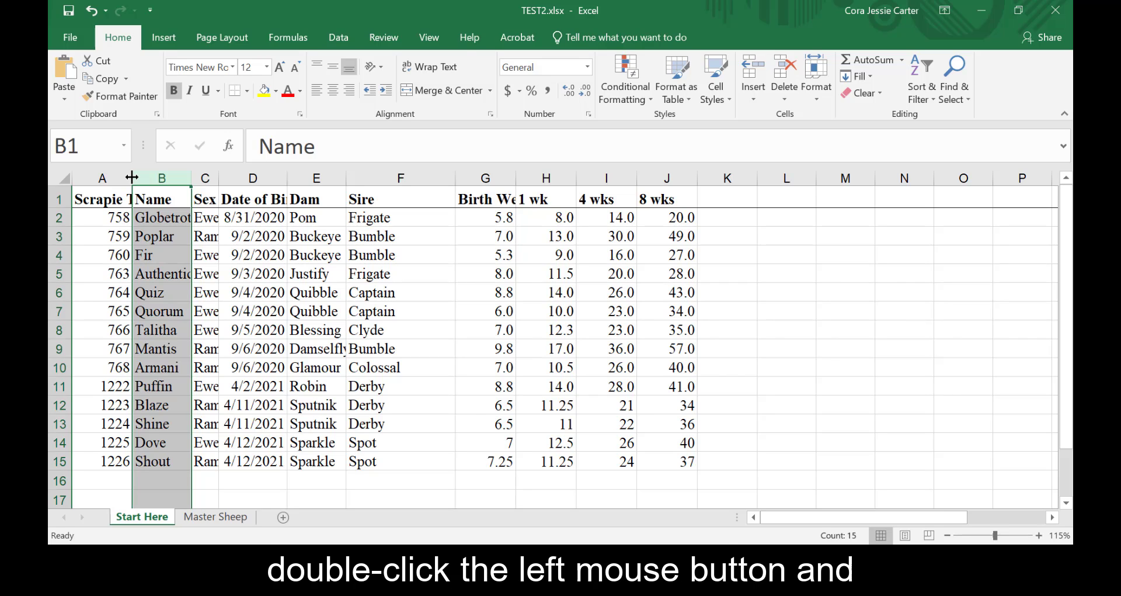
{"action": "double_click", "coordinate": [132, 177]}
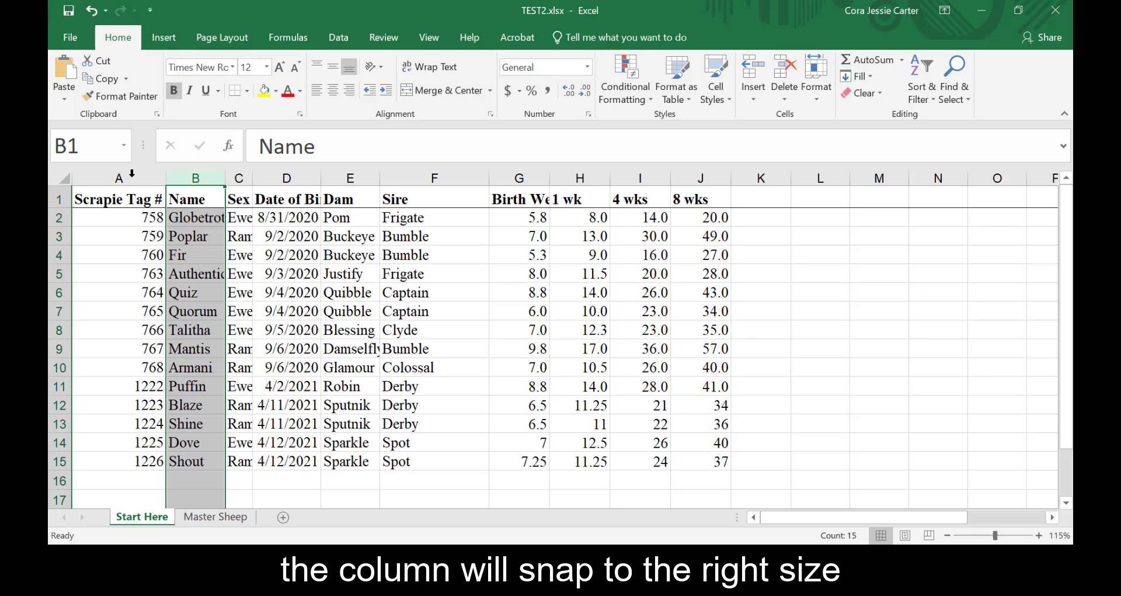
{"action": "double_click", "coordinate": [226, 177]}
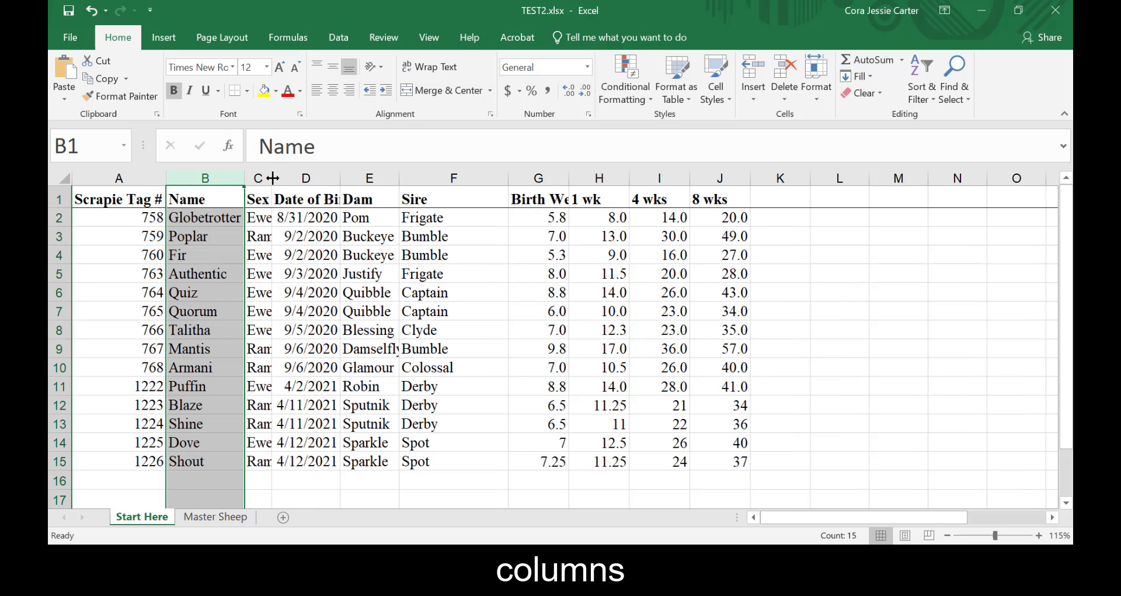
{"action": "double_click", "coordinate": [272, 177]}
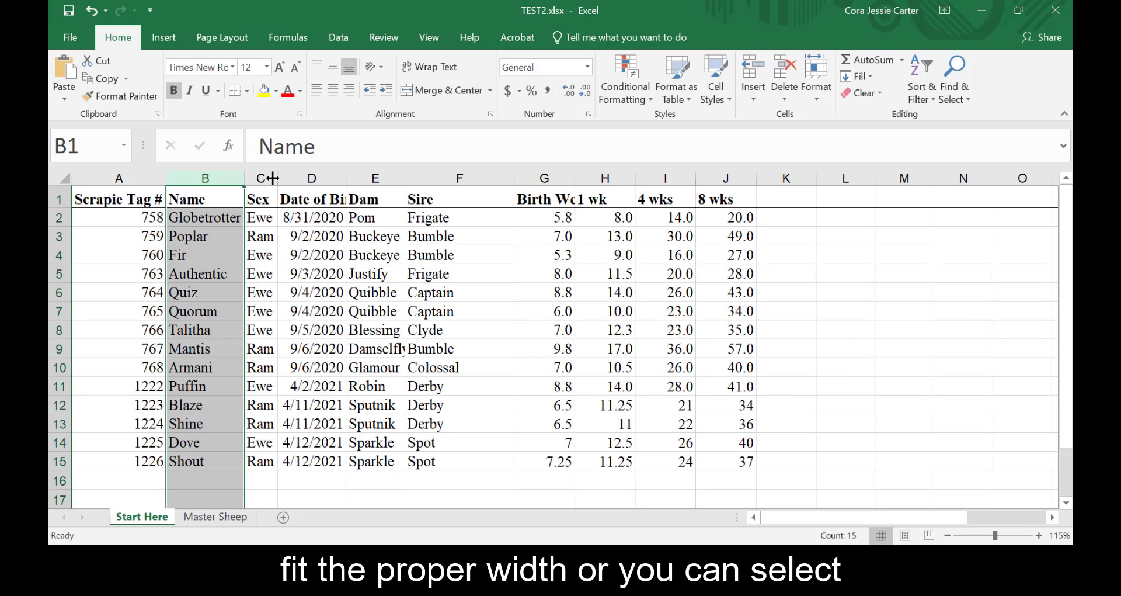
AutoFit all columns of the worksheet at the same time
{"action": "left_click", "coordinate": [60, 178]}
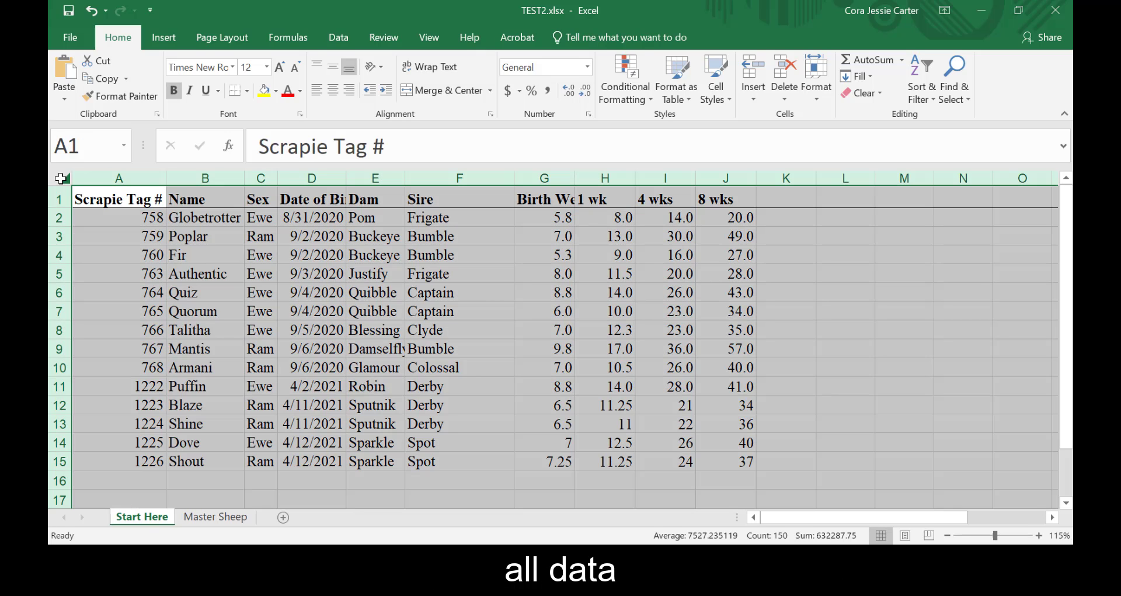
{"action": "double_click", "coordinate": [166, 178]}
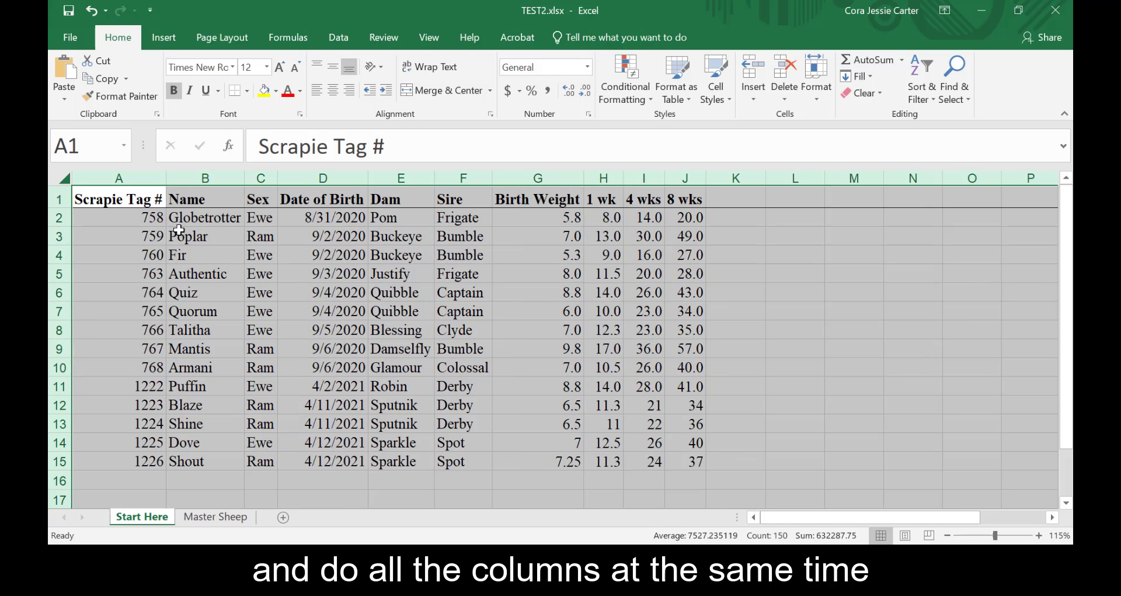
{"action": "left_click", "coordinate": [154, 313]}
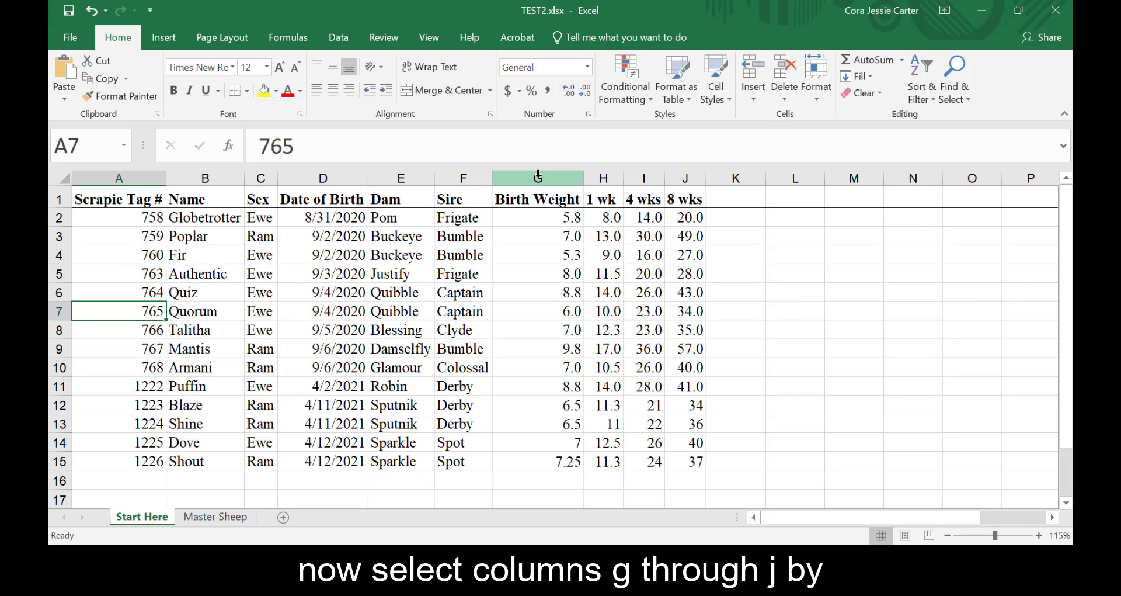
Apply the Number format to columns G through J, from Birth Weight to 8 wks
{"action": "left_click_drag", "start_coordinate": [538, 175], "coordinate": [687, 174]}
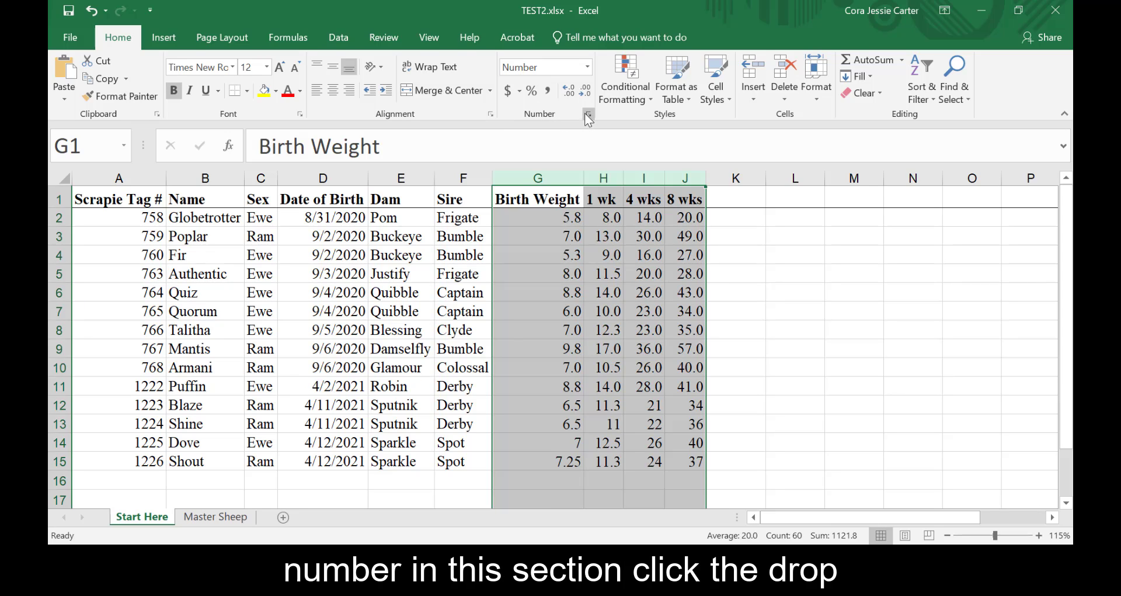
{"action": "left_click", "coordinate": [589, 68]}
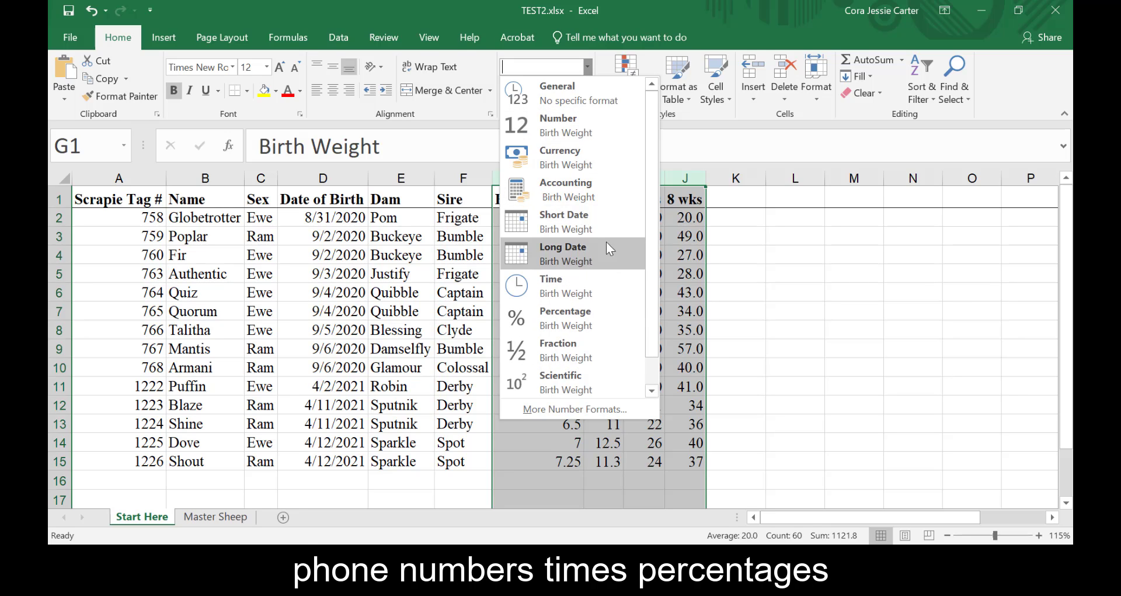
{"action": "left_click", "coordinate": [594, 131]}
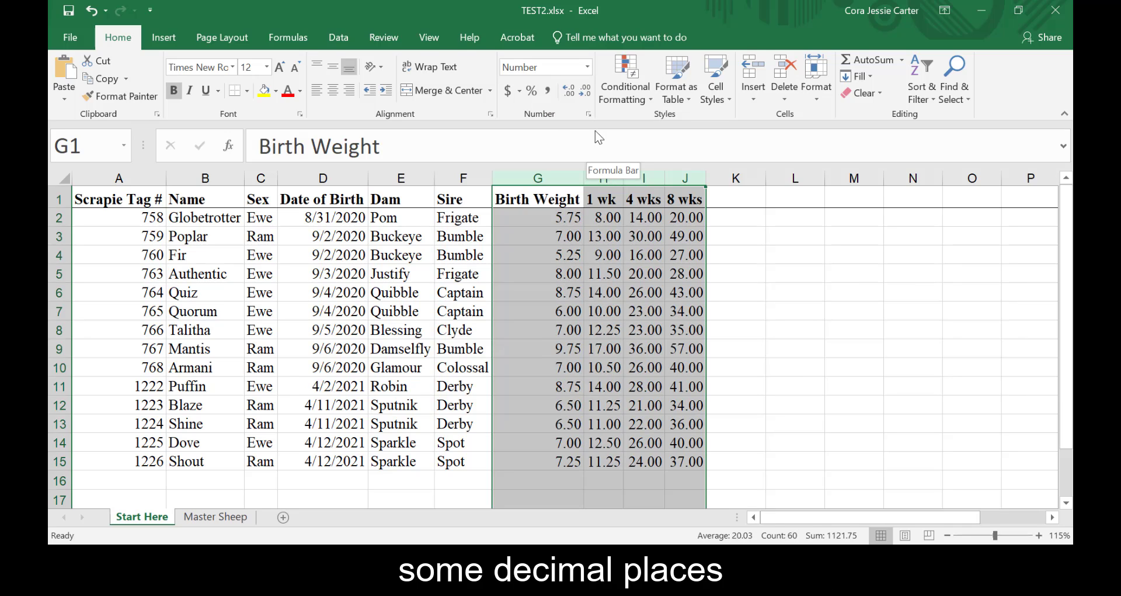
Try more and fewer decimal places on the weights in columns G through J, ending with one decimal place
{"action": "left_click", "coordinate": [573, 92]}
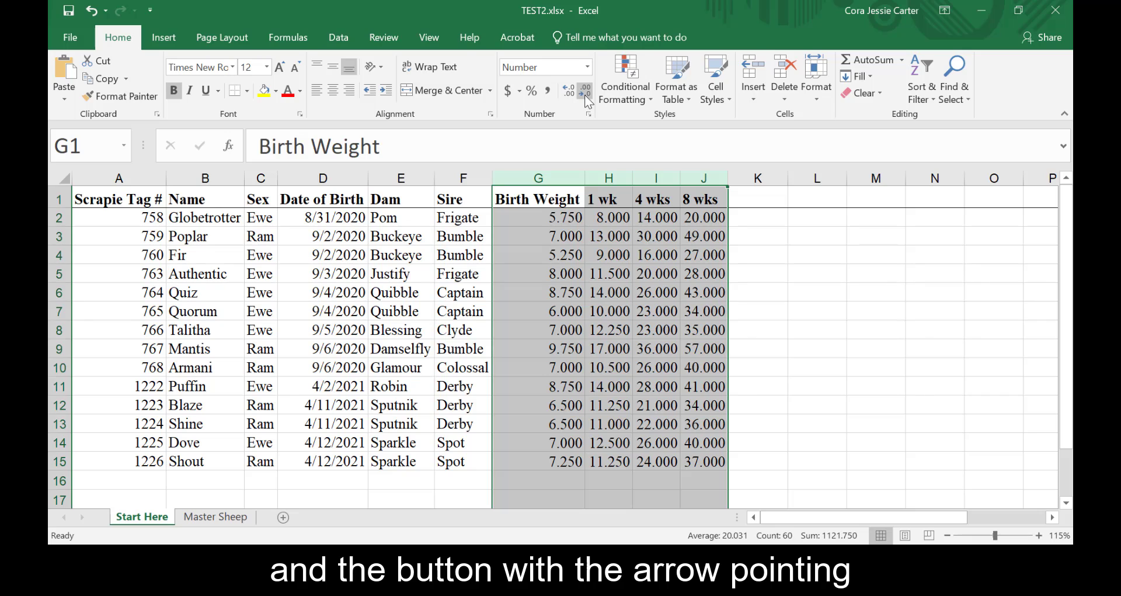
{"action": "left_click", "coordinate": [584, 95]}
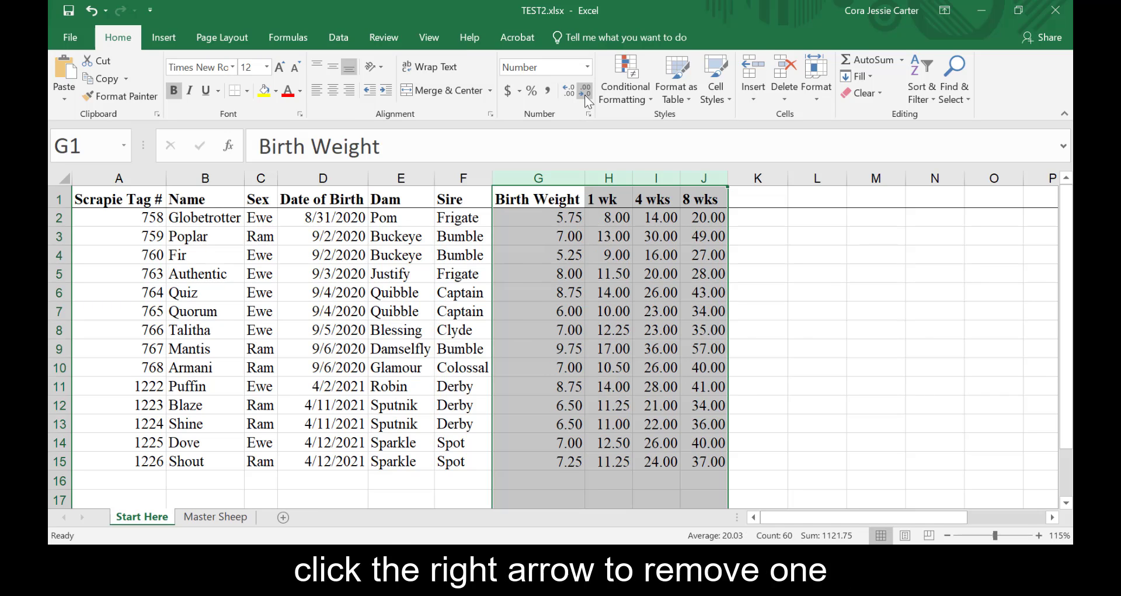
{"action": "left_click", "coordinate": [584, 95]}
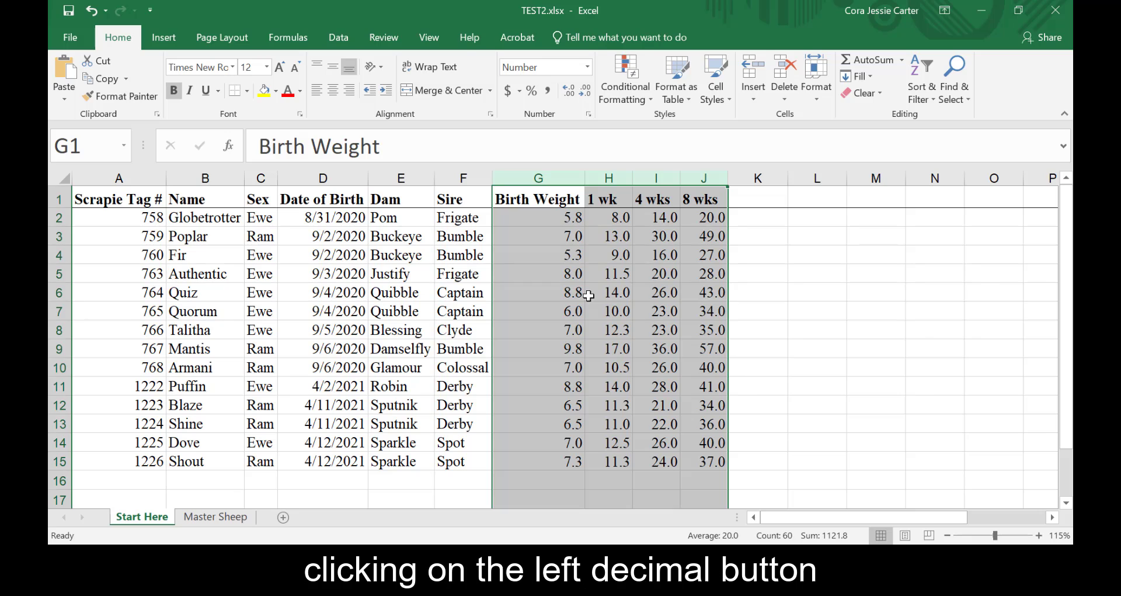
{"action": "left_click", "coordinate": [571, 92]}
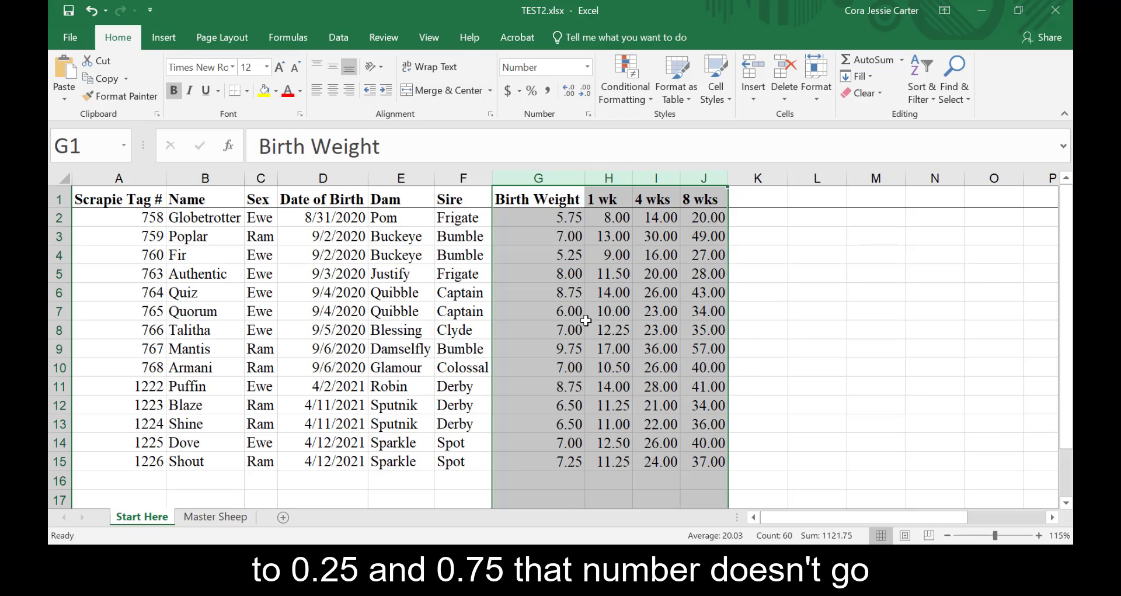
{"action": "left_click", "coordinate": [586, 91]}
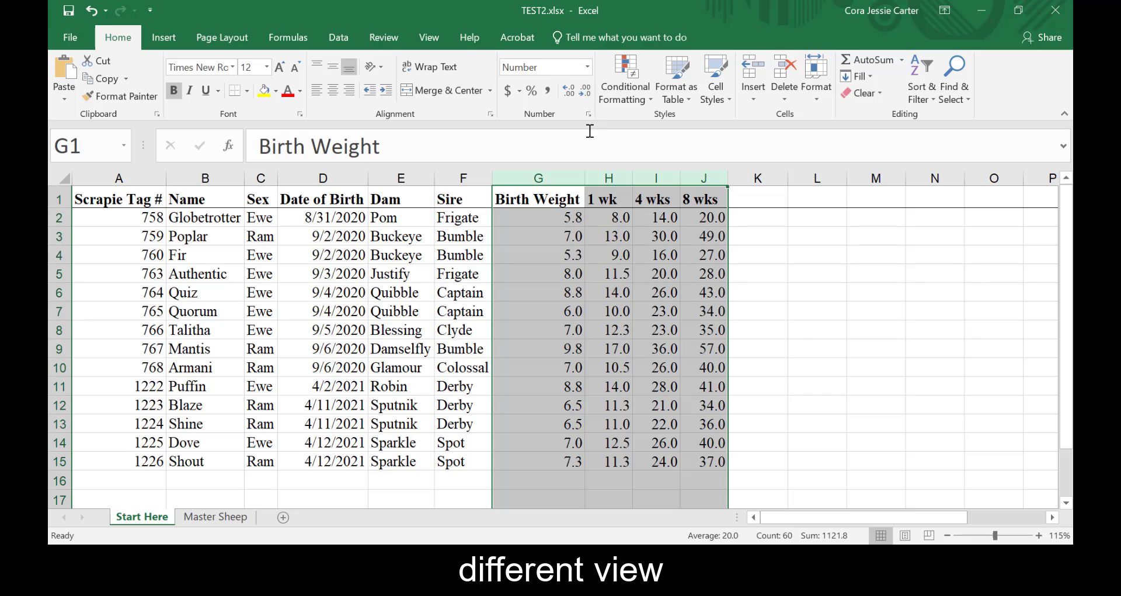
{"action": "left_click", "coordinate": [260, 352]}
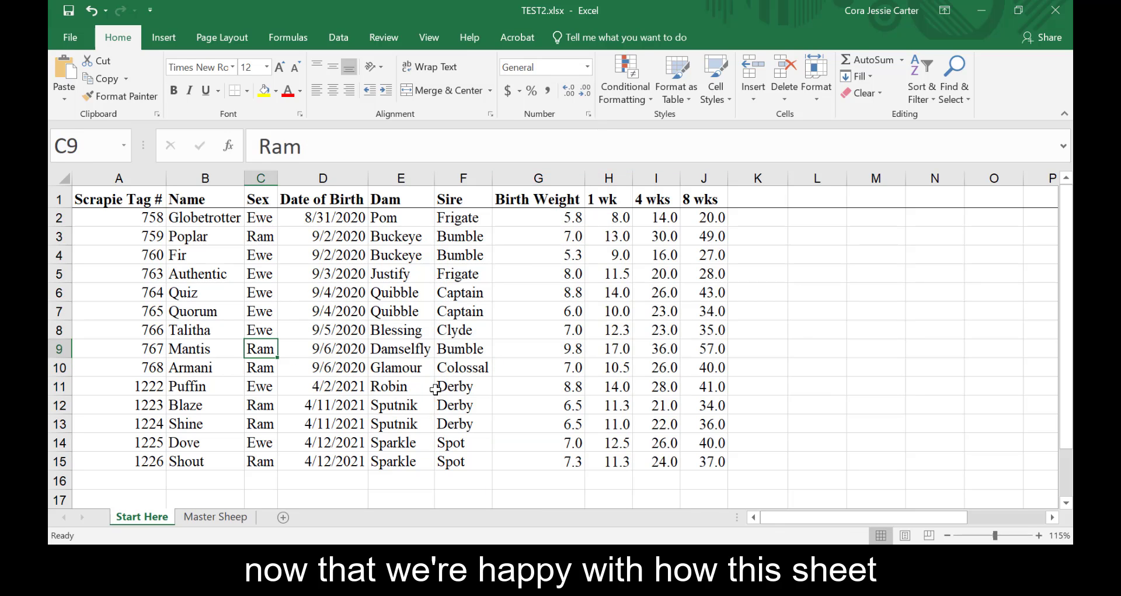
Start saving the workbook as a new file and choose the Desktop as its location
{"action": "scroll", "coordinate": [177, 328], "scroll_direction": "down", "scroll_amount": 1}
{"action": "scroll", "coordinate": [164, 315], "scroll_direction": "up", "scroll_amount": 1}
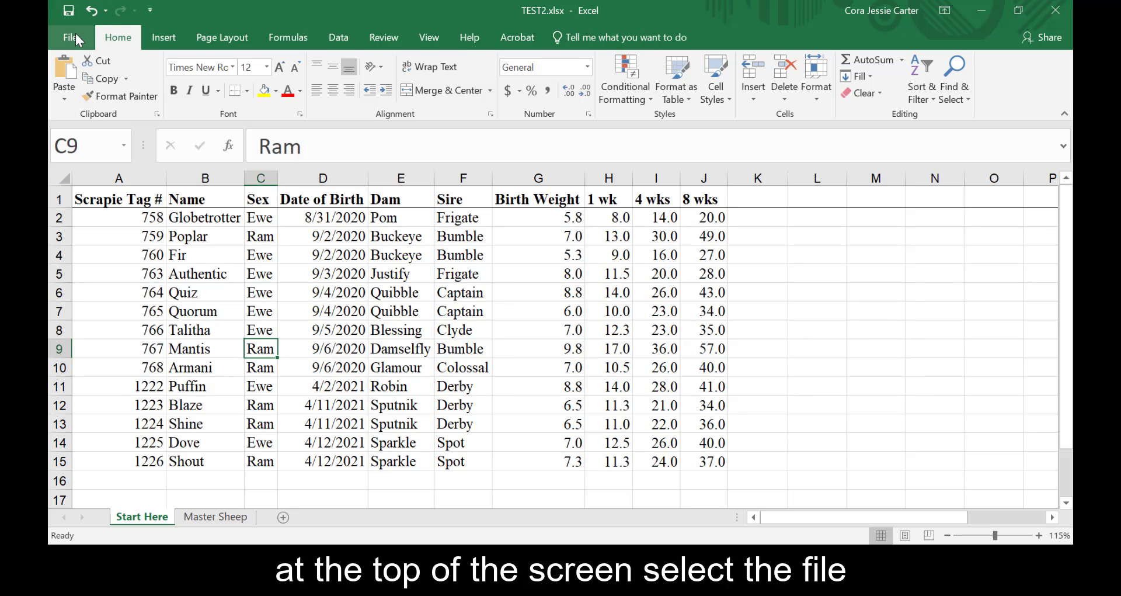
{"action": "left_click", "coordinate": [71, 37]}
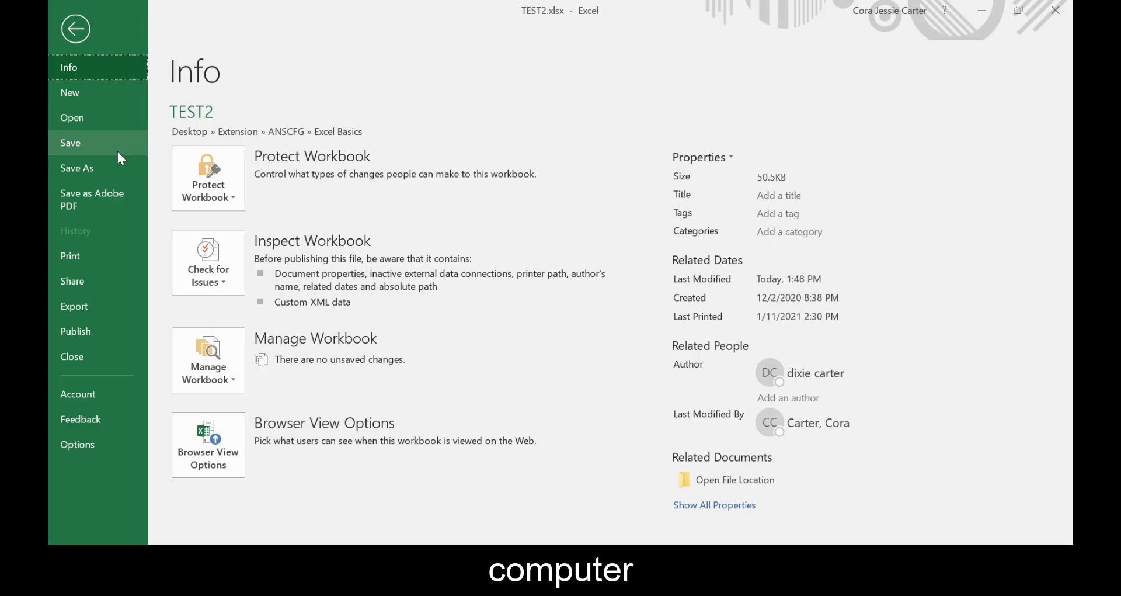
{"action": "left_click", "coordinate": [116, 169]}
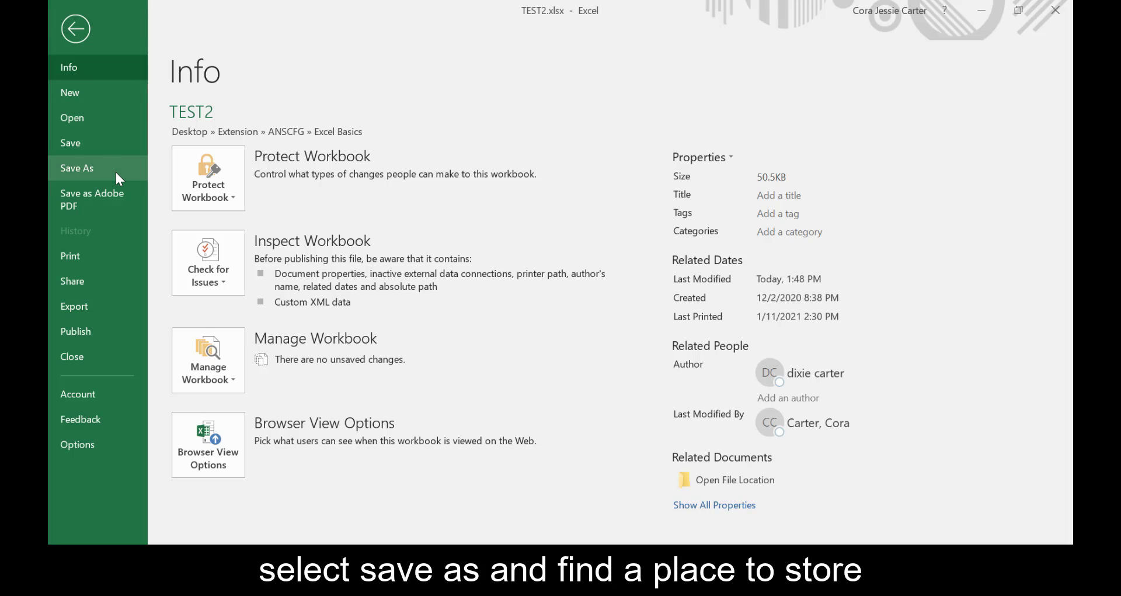
{"action": "left_click", "coordinate": [264, 337]}
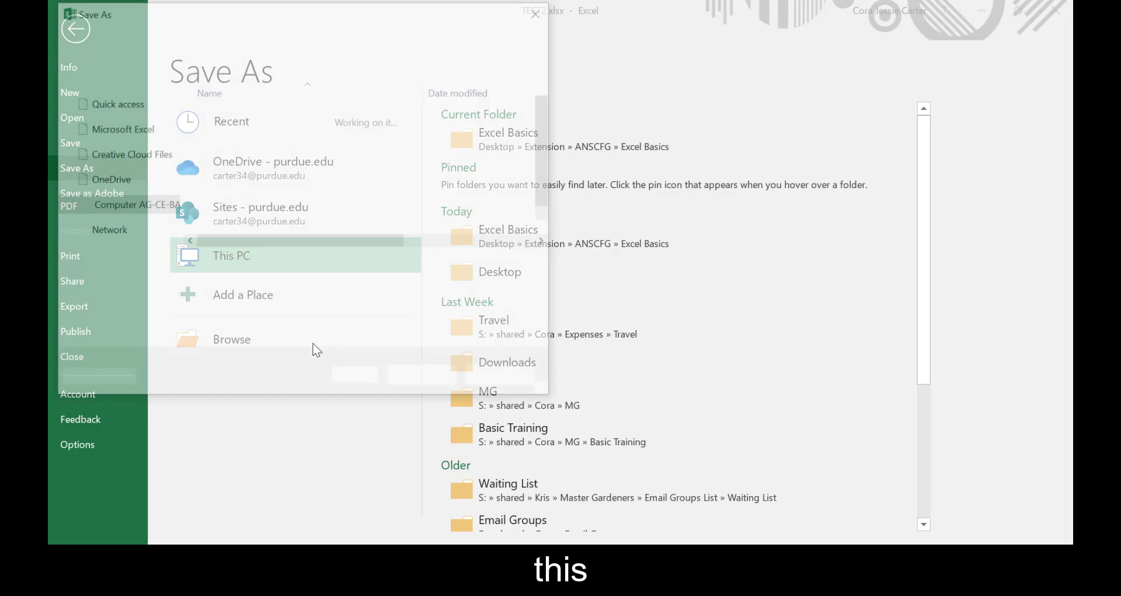
{"action": "left_click_drag", "start_coordinate": [307, 14], "coordinate": [451, 70]}
{"action": "left_click", "coordinate": [257, 167]}
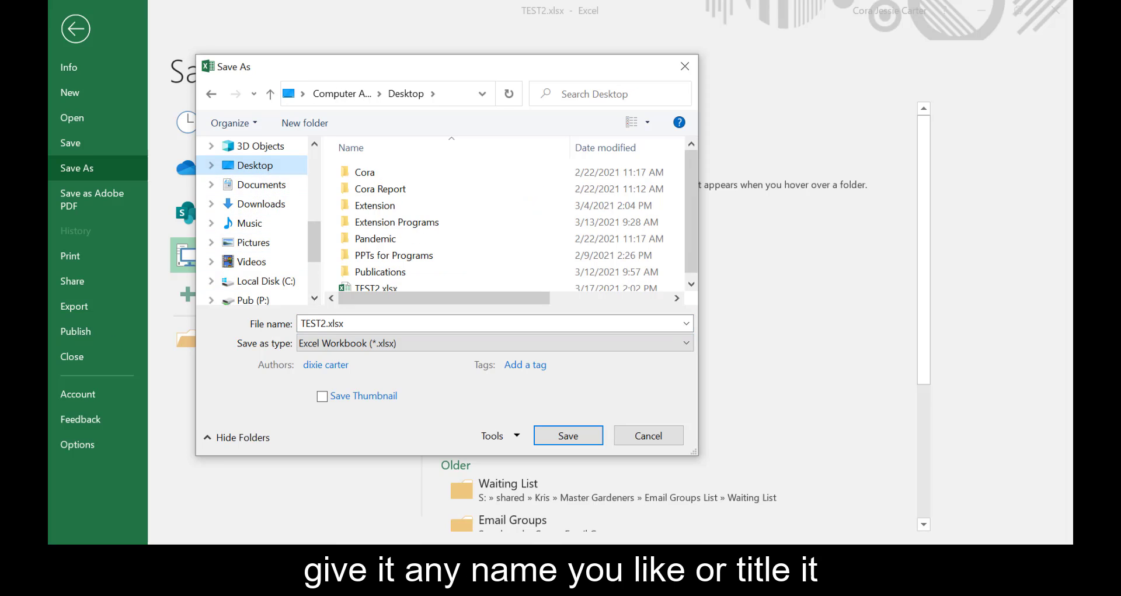
Name the new workbook file Excel Basics Lesson 1 and save it
{"action": "left_click", "coordinate": [326, 324]}
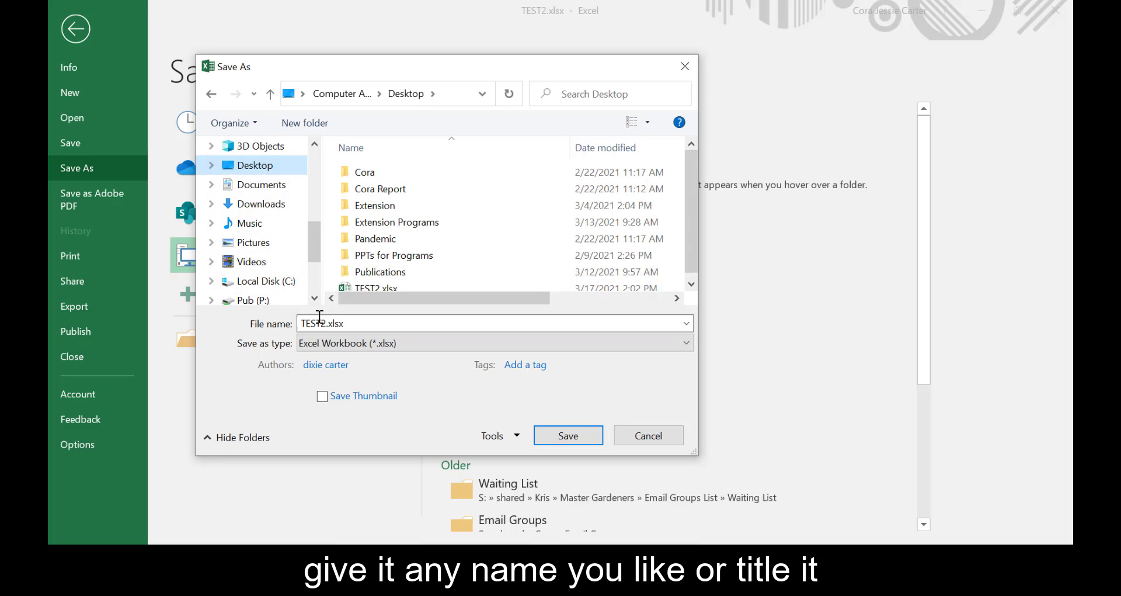
{"action": "double_click", "coordinate": [326, 324]}
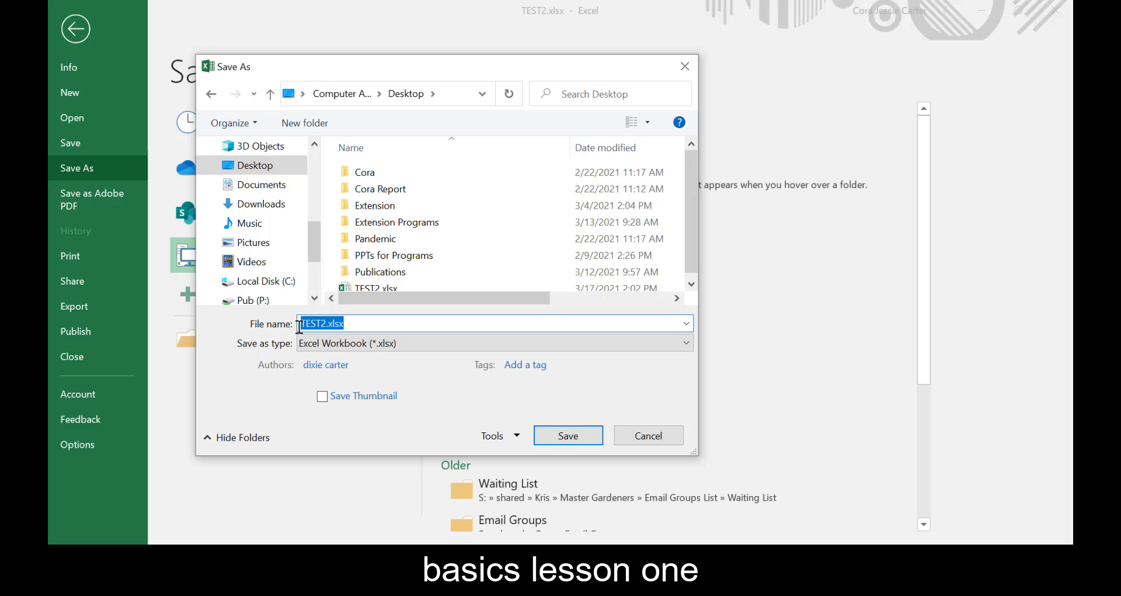
{"action": "type", "text": "Excel B"}
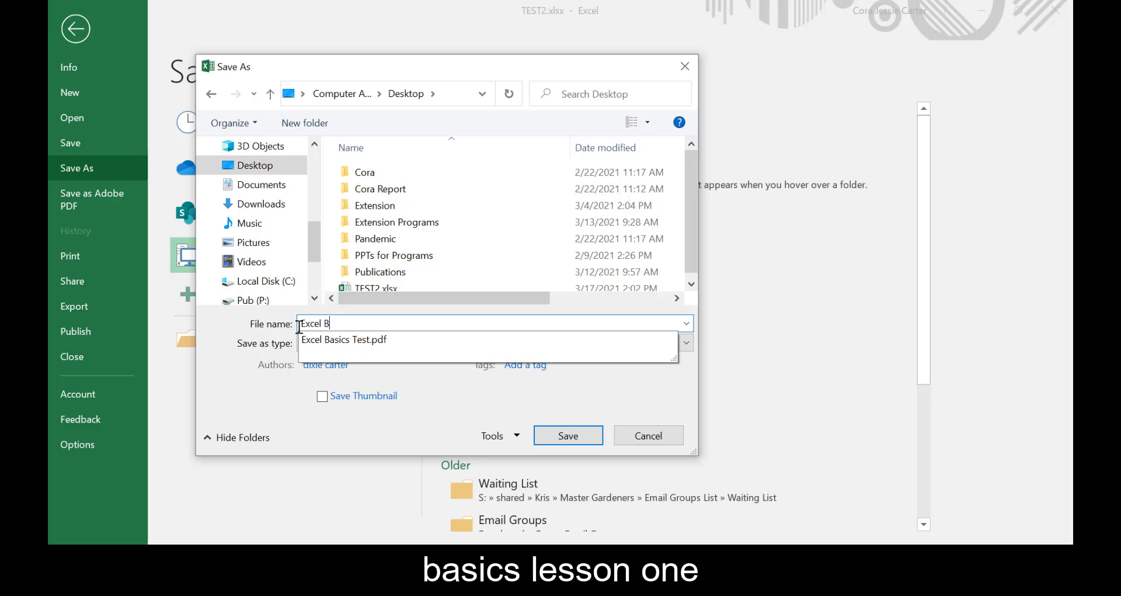
{"action": "type", "text": "asics Lesson 1"}
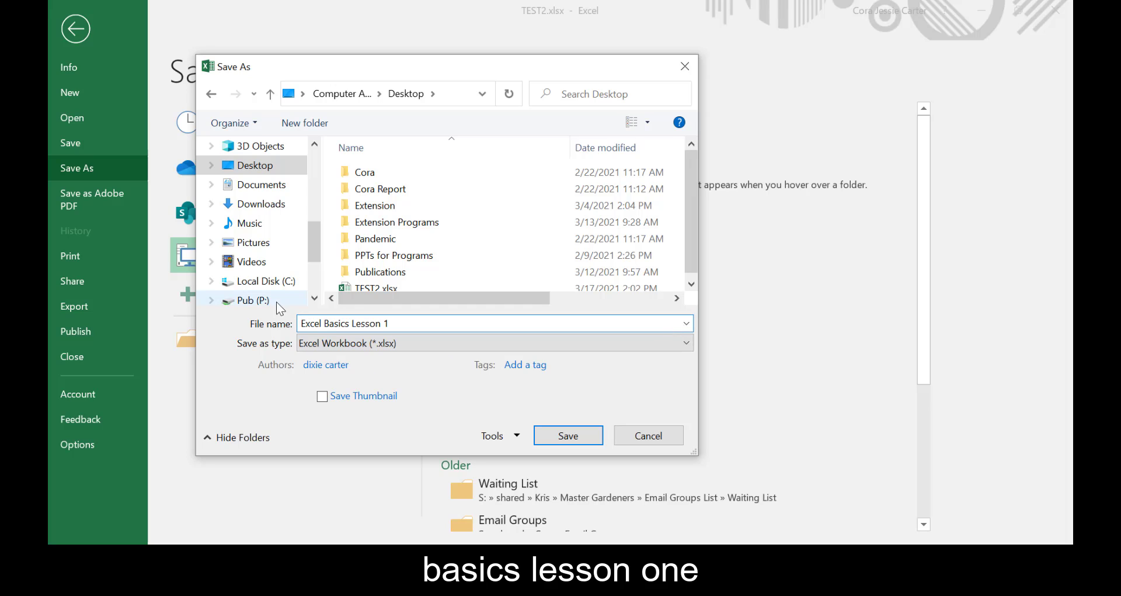
{"action": "left_click", "coordinate": [567, 436]}
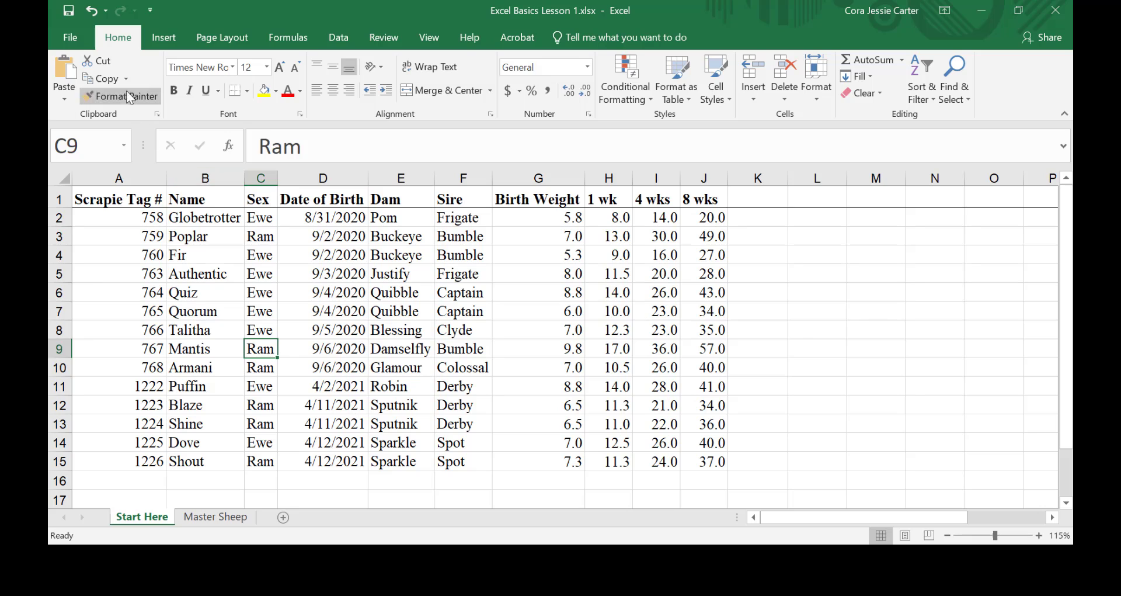
Open the print settings for the workbook and choose Adobe PDF as the printer
{"action": "left_click", "coordinate": [78, 37]}
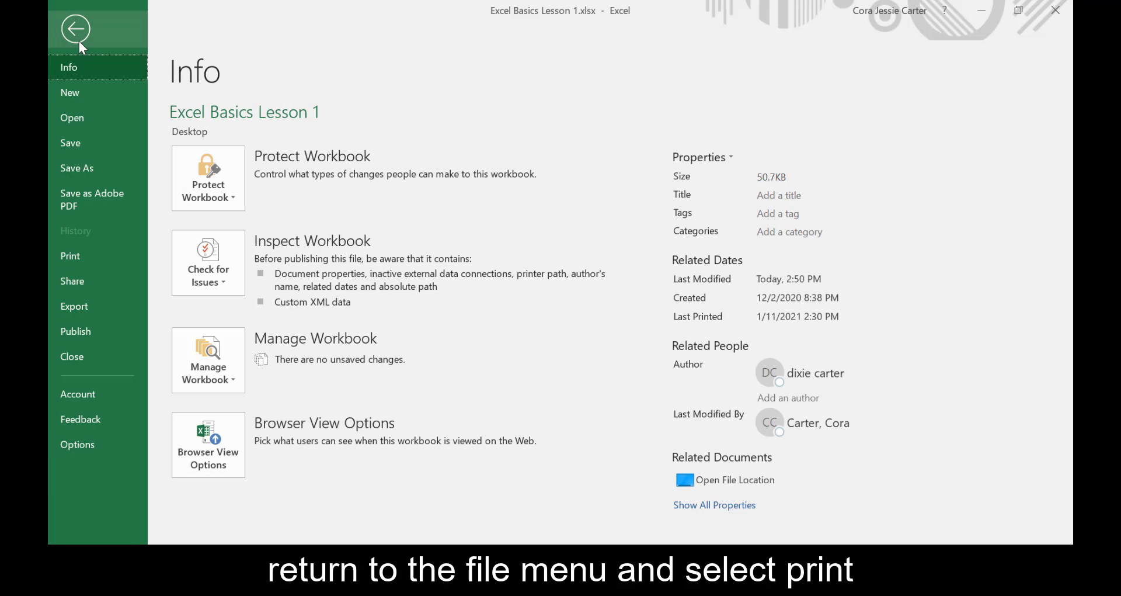
{"action": "left_click", "coordinate": [78, 258]}
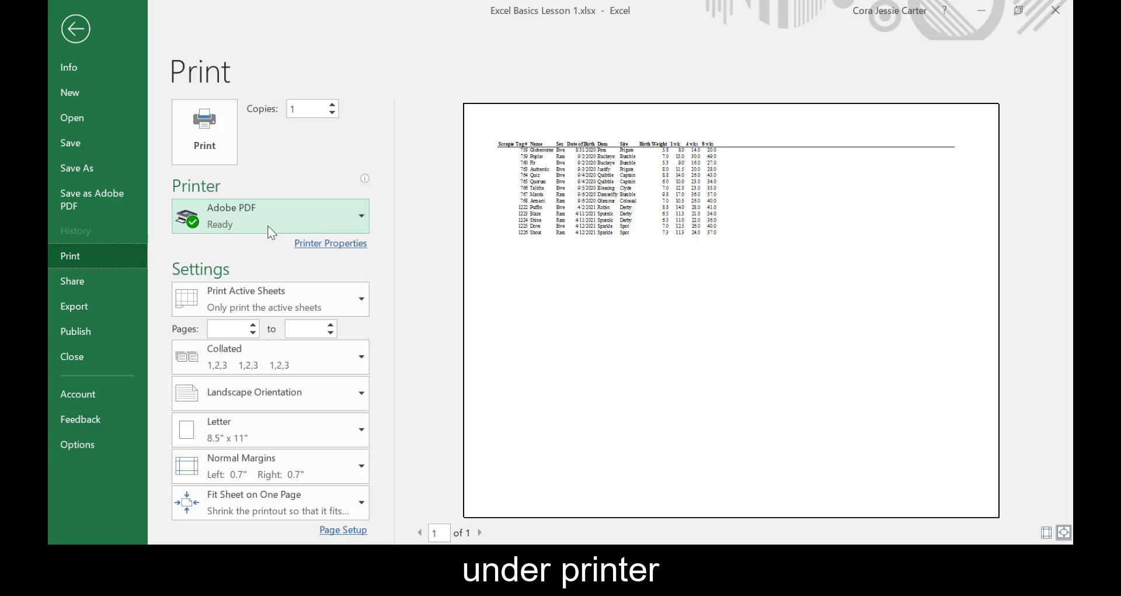
{"action": "left_click", "coordinate": [366, 215]}
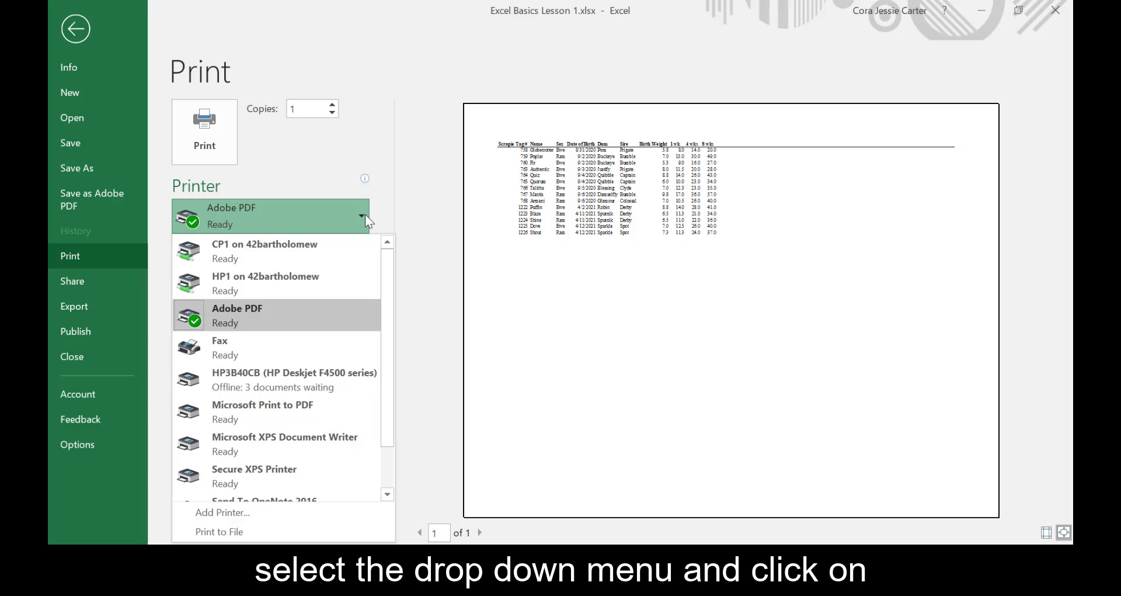
{"action": "left_click", "coordinate": [286, 317]}
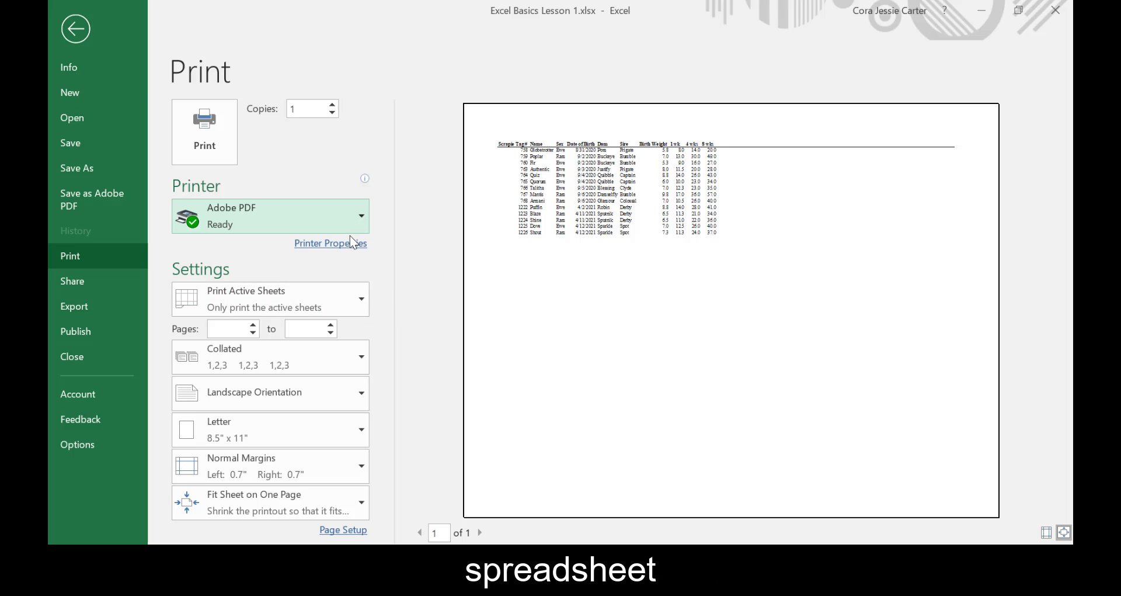
Set the printout to active sheets only, with No Scaling so the sheet prints at actual size
{"action": "left_click", "coordinate": [361, 302]}
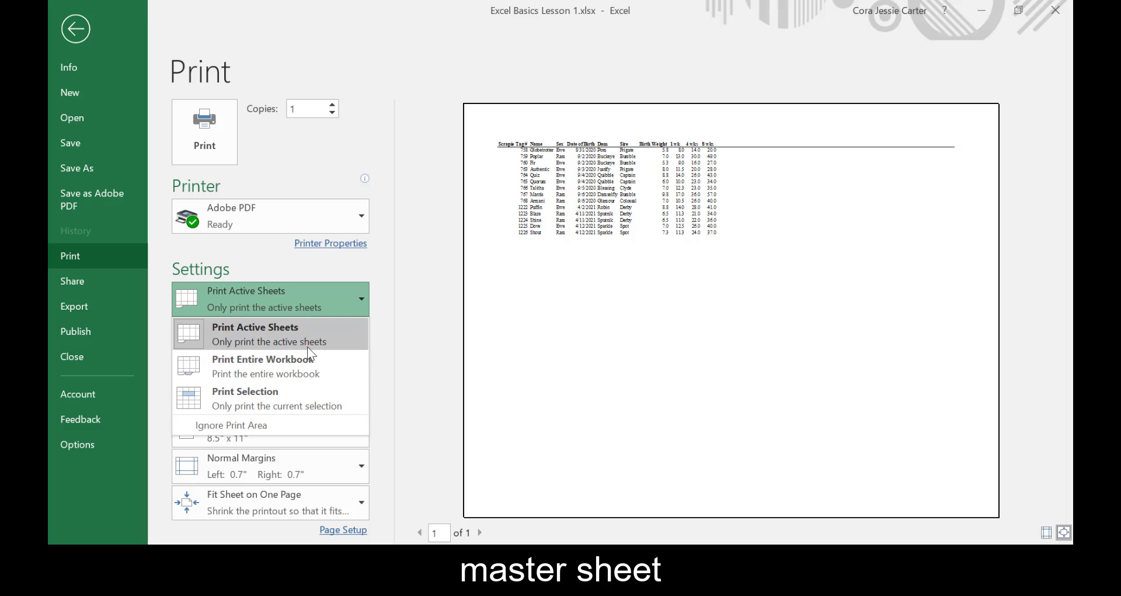
{"action": "left_click", "coordinate": [282, 327]}
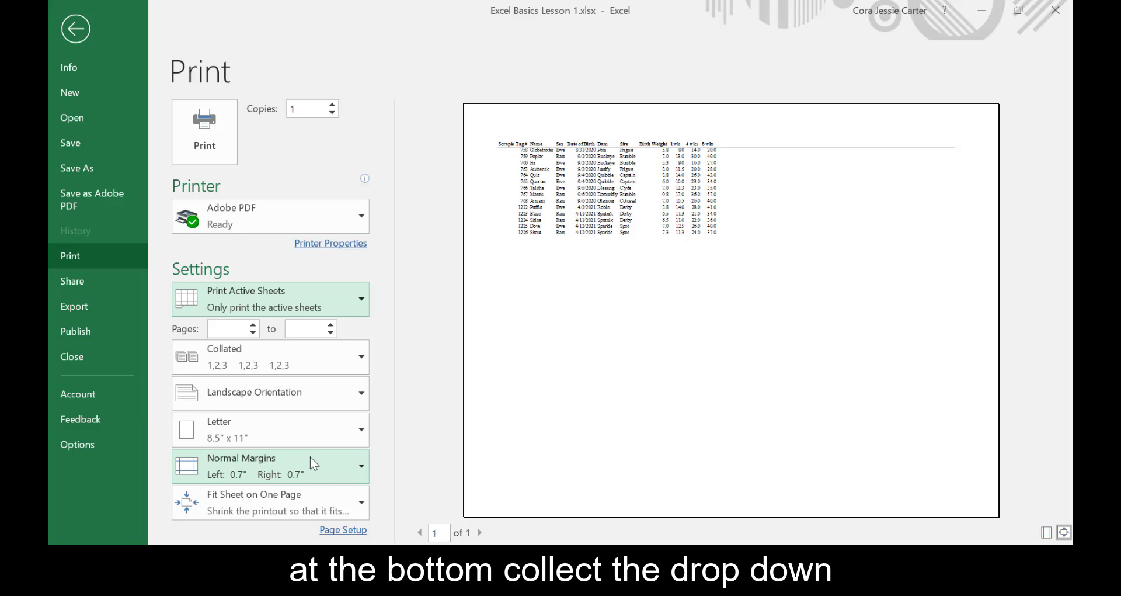
{"action": "left_click", "coordinate": [363, 502]}
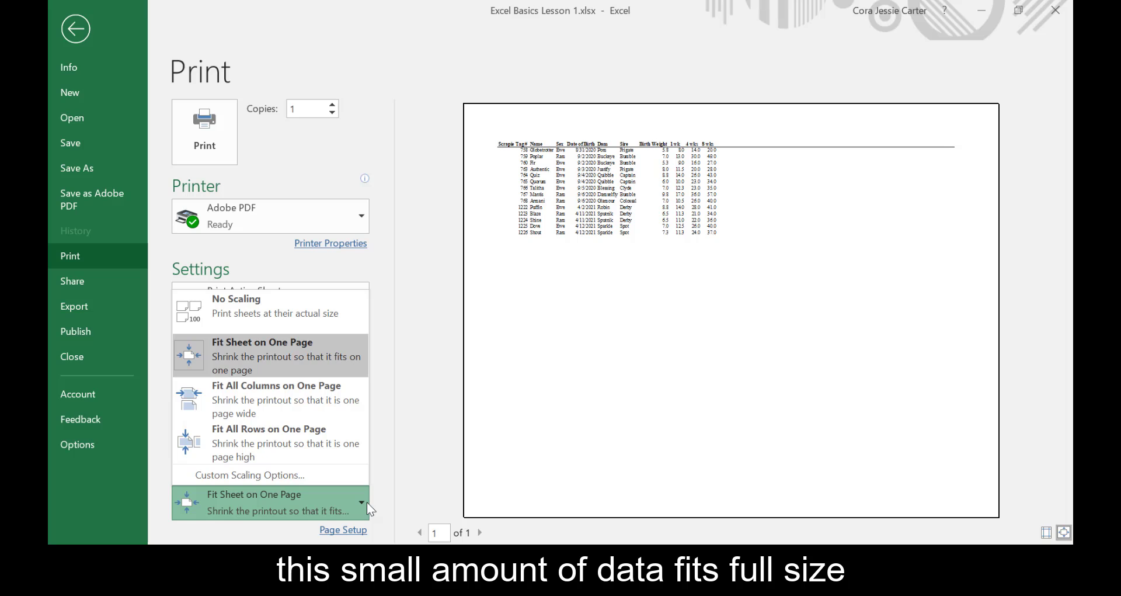
{"action": "left_click", "coordinate": [255, 304]}
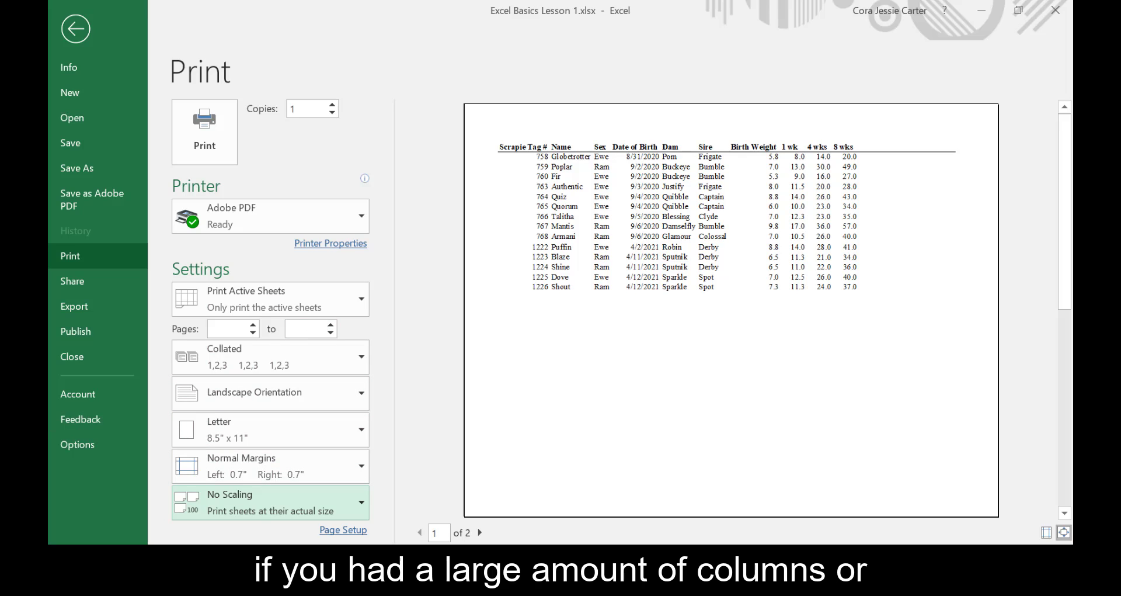
{"action": "left_click", "coordinate": [365, 506]}
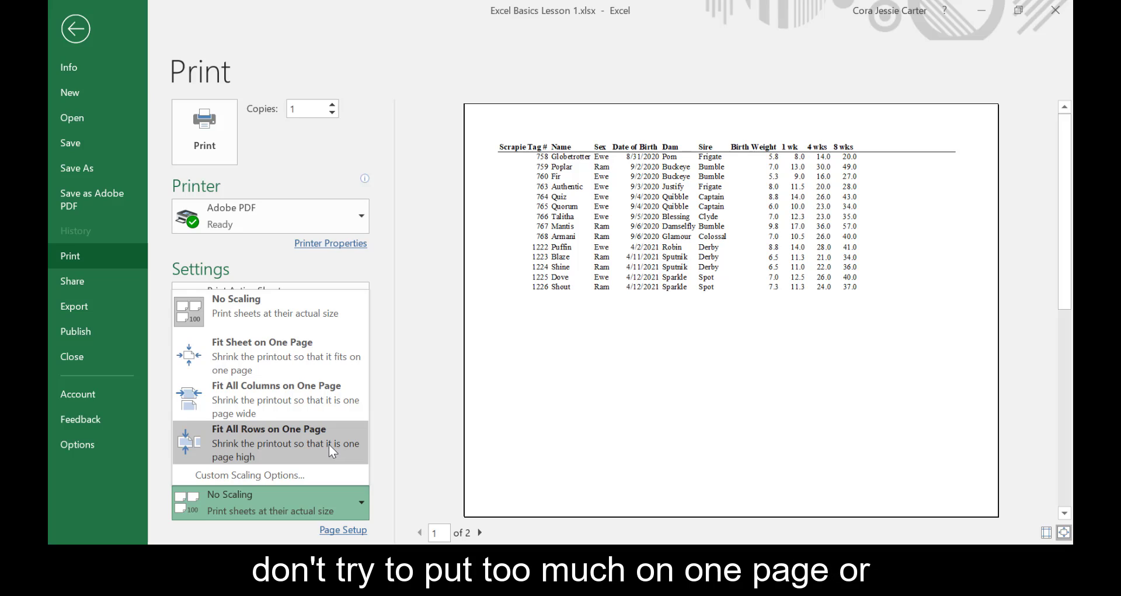
{"action": "left_click", "coordinate": [377, 466]}
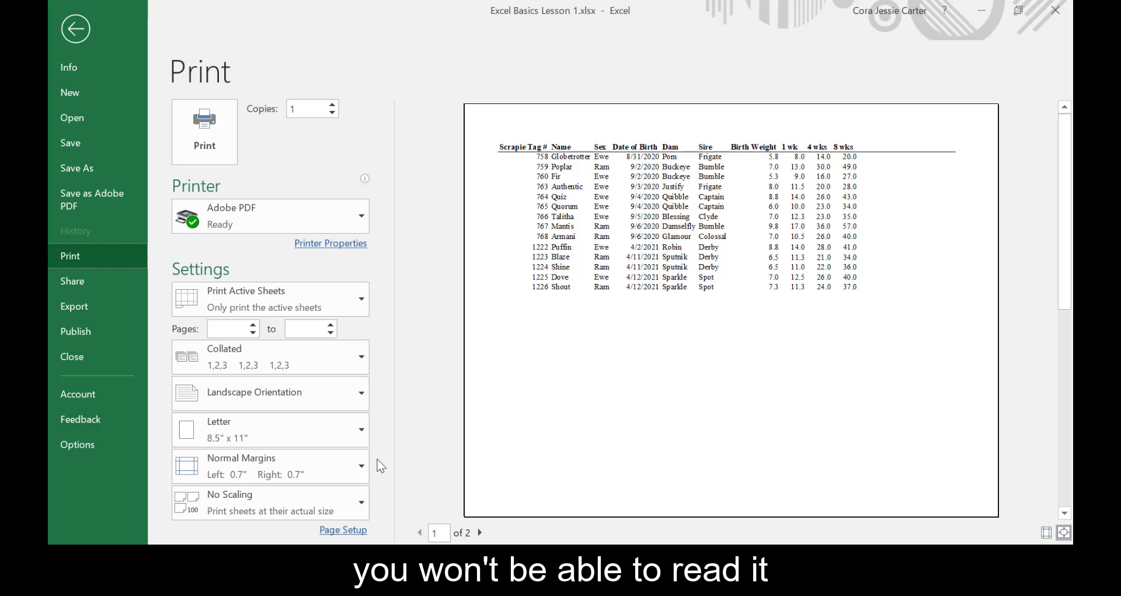
Turn on printed gridlines for the sheet in the page setup and apply the setting
{"action": "left_click", "coordinate": [352, 531]}
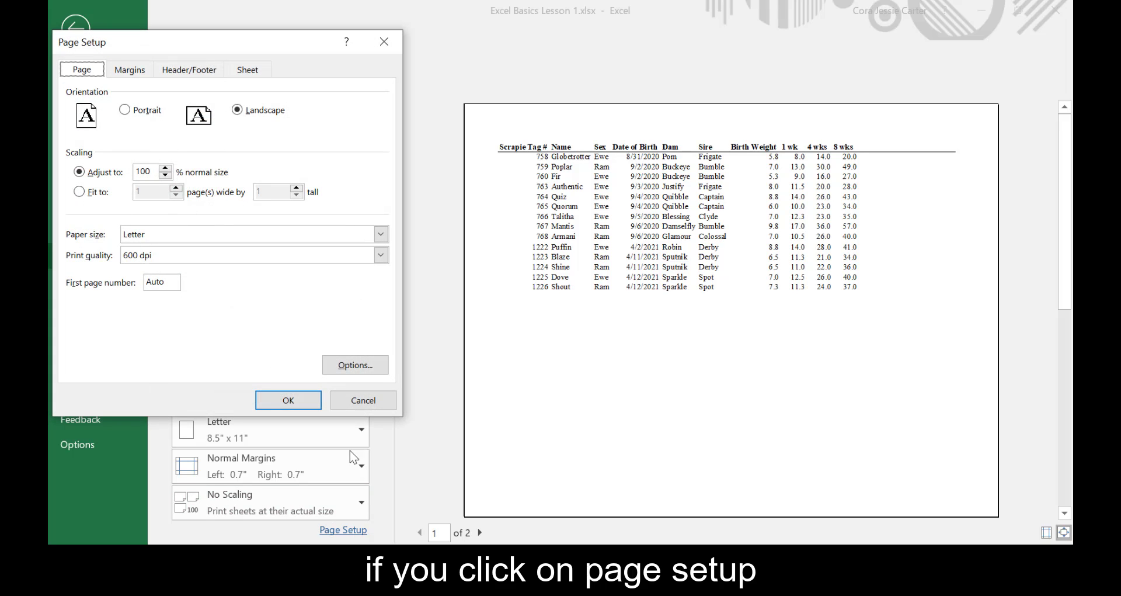
{"action": "left_click_drag", "start_coordinate": [219, 52], "coordinate": [294, 71]}
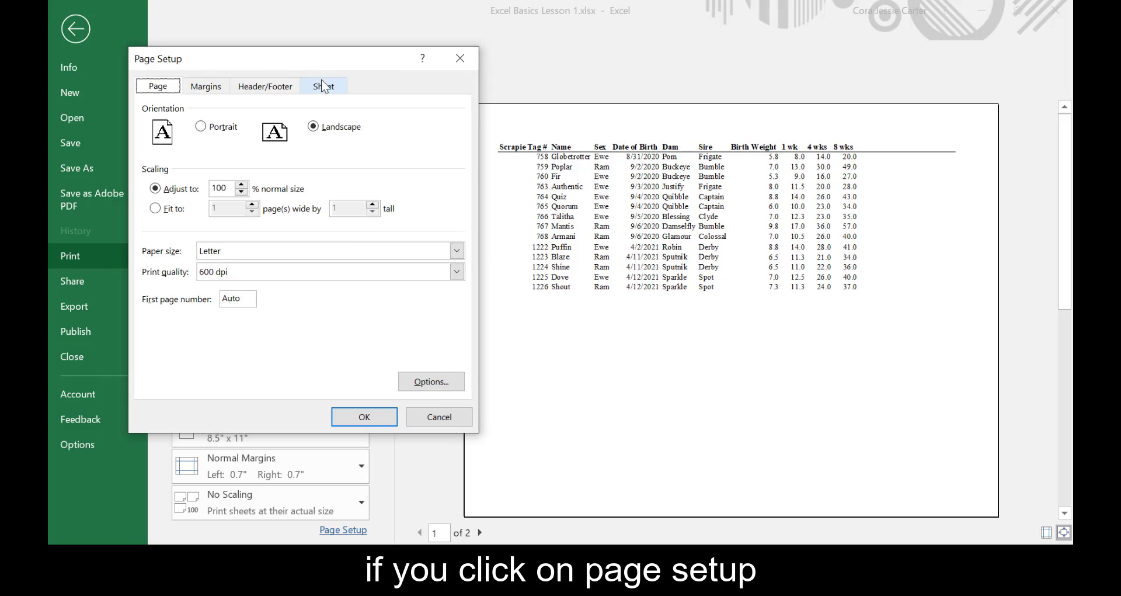
{"action": "left_click", "coordinate": [323, 80]}
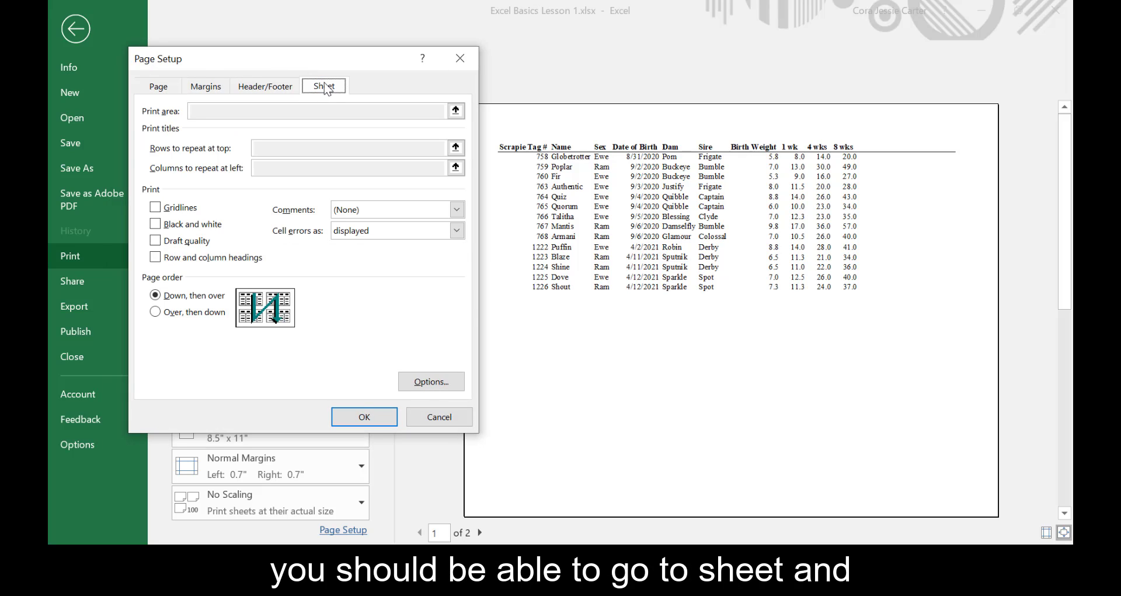
{"action": "left_click", "coordinate": [155, 208]}
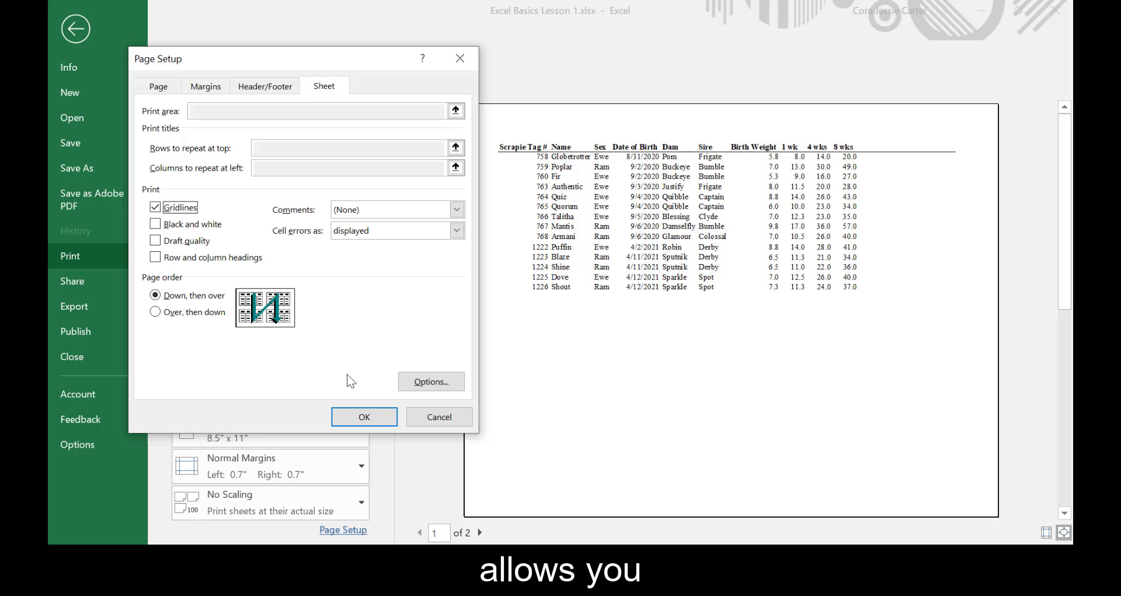
{"action": "left_click", "coordinate": [374, 415]}
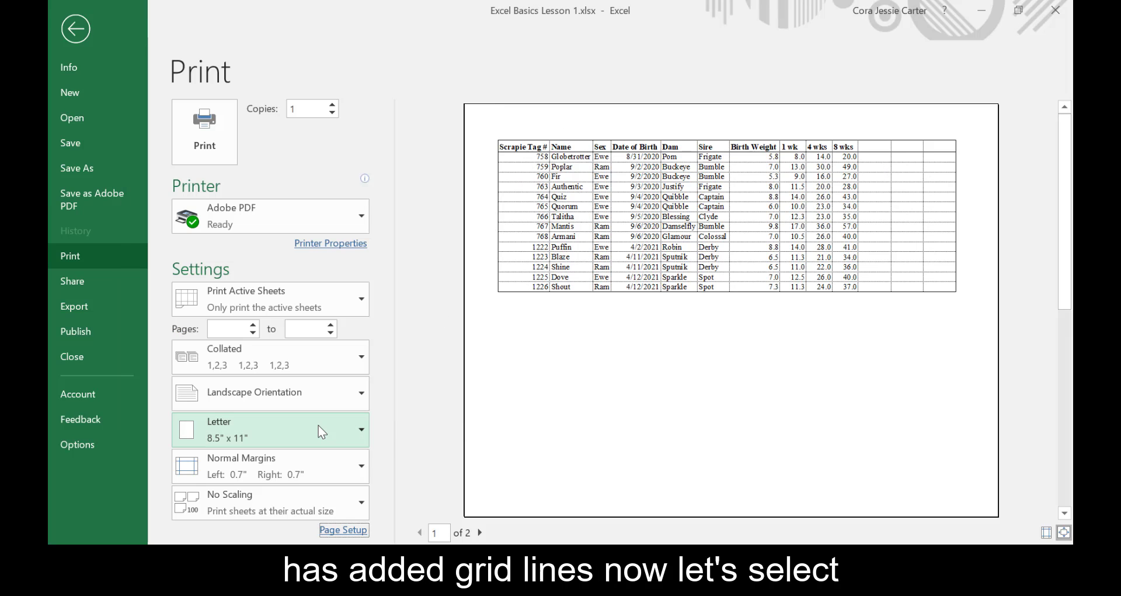
Print the sheet to Adobe PDF and save it on the Desktop as Excel Basics Lesson 1.pdf
{"action": "left_click", "coordinate": [215, 132]}
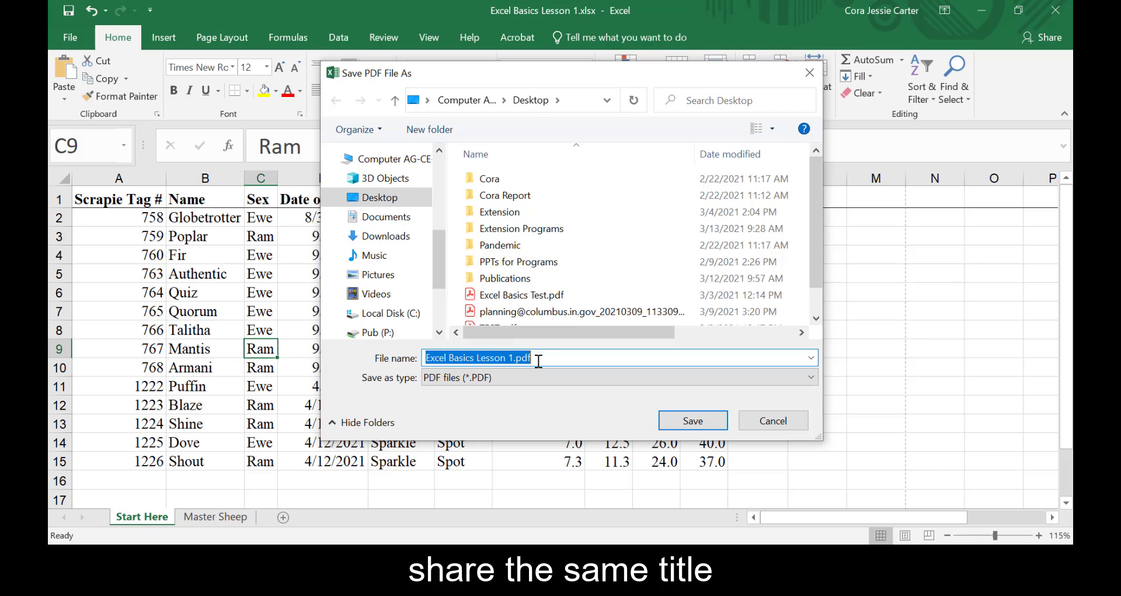
{"action": "left_click", "coordinate": [683, 422]}
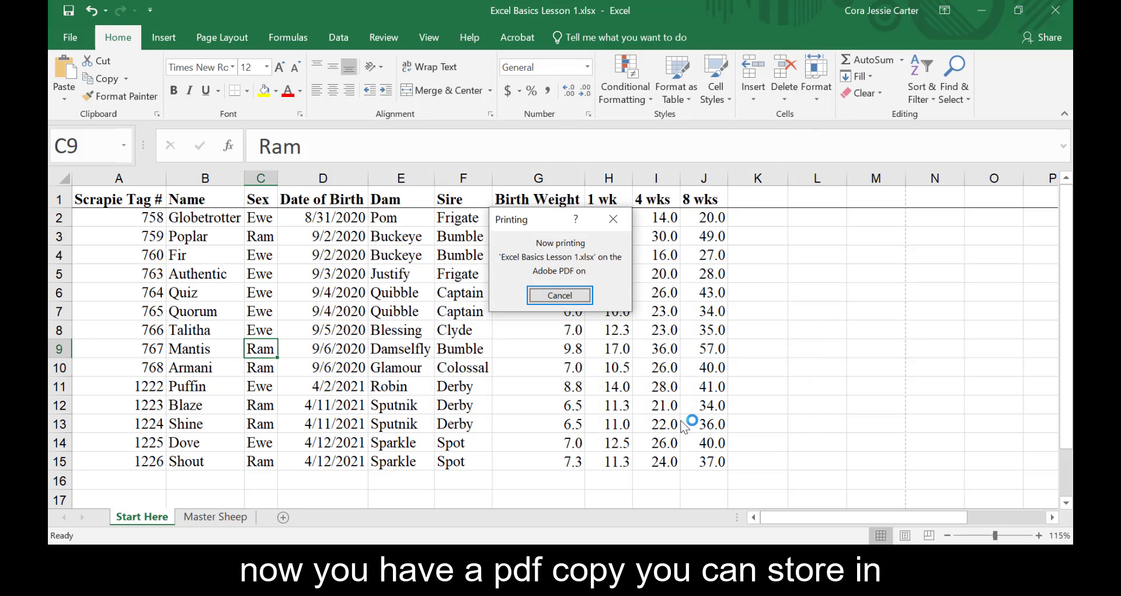